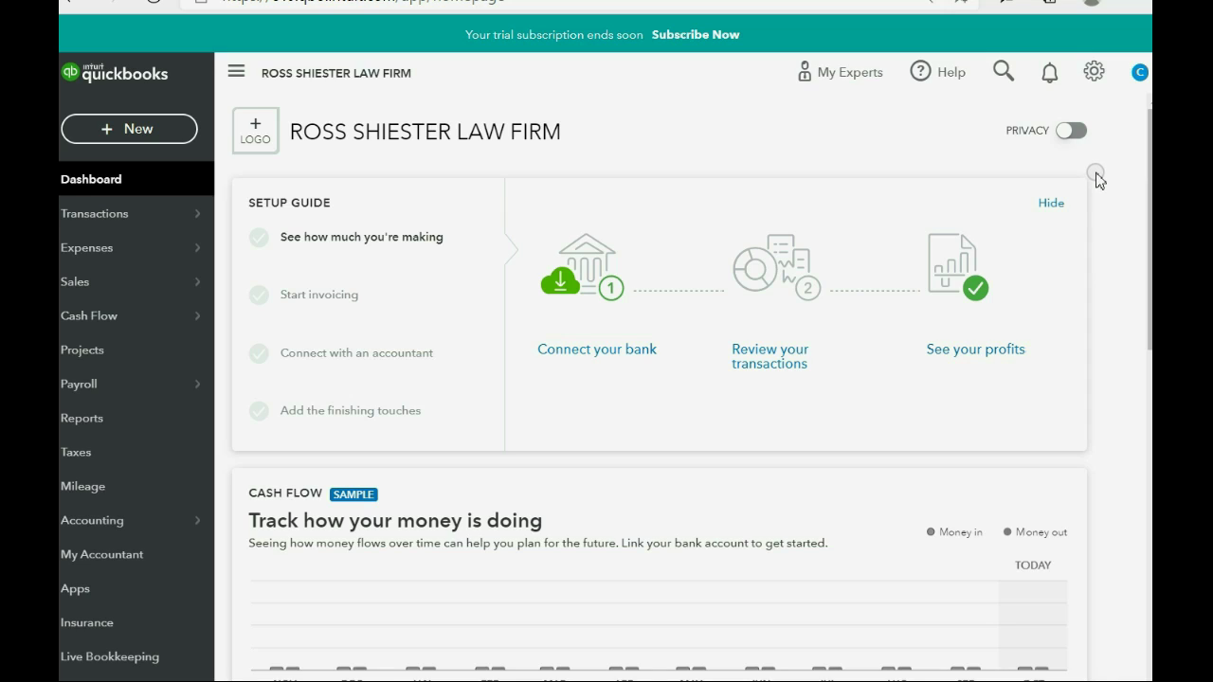
# Step: Turn on making expenses and items billable in the company's expense settings, tracked as income in a single account, and save
pyautogui.click(1096, 76)
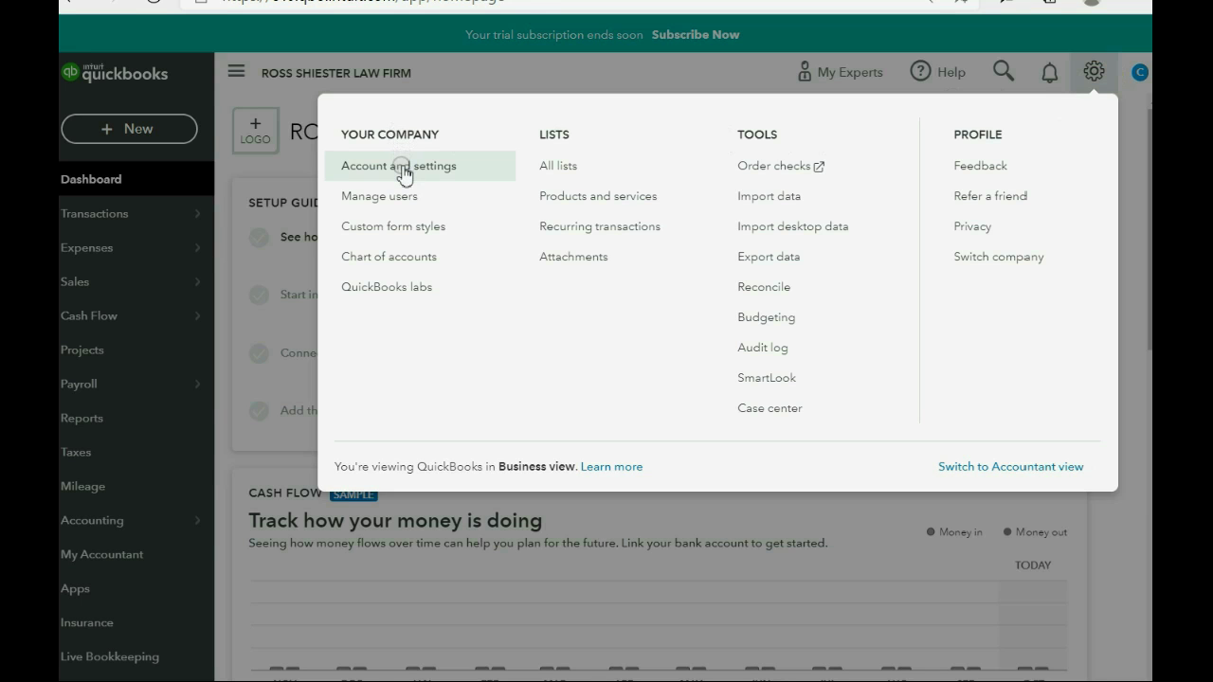
pyautogui.click(402, 168)
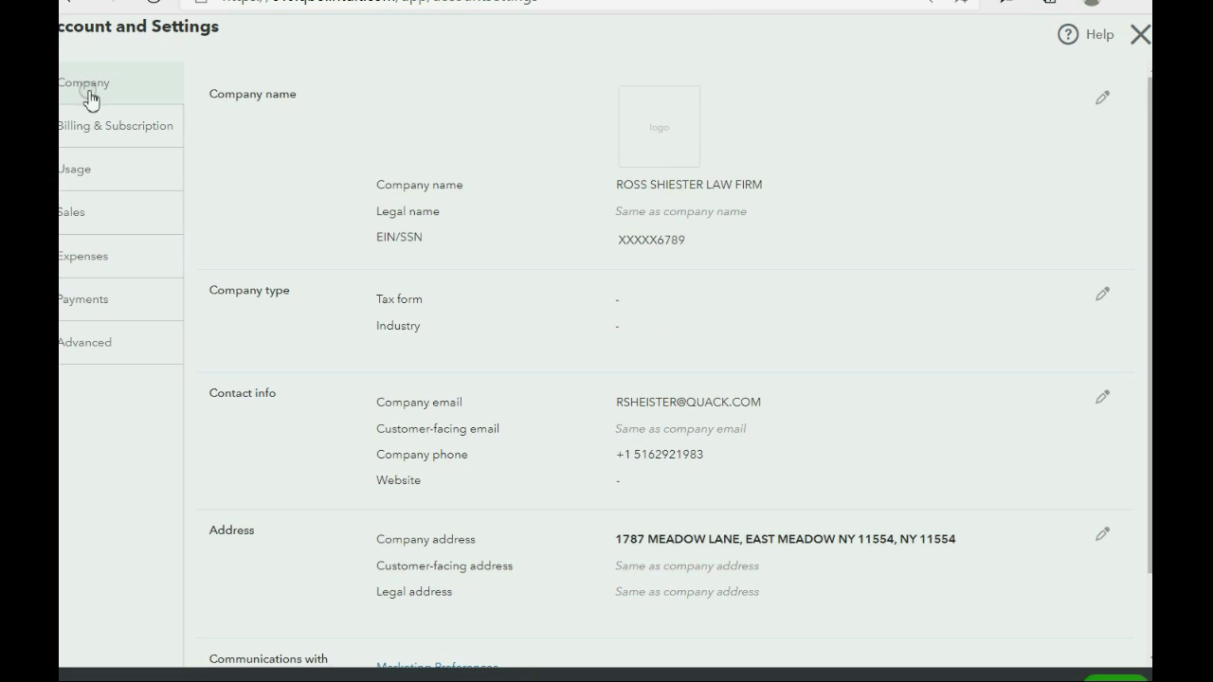
pyautogui.click(95, 257)
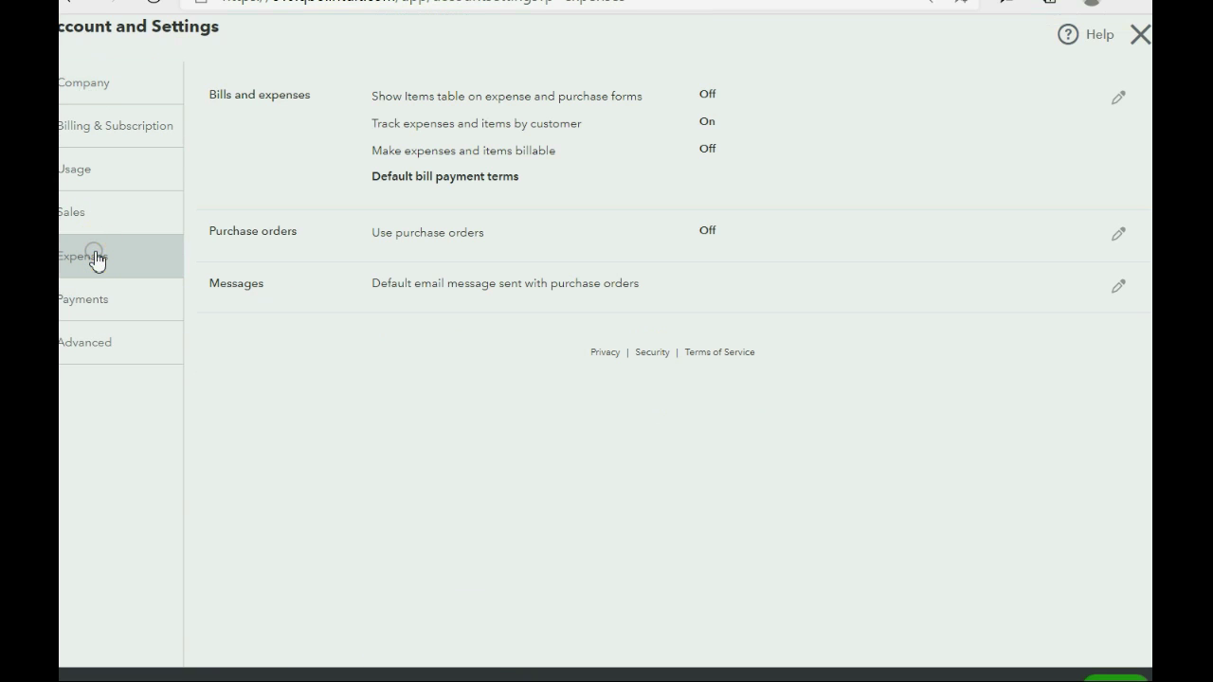
pyautogui.click(692, 157)
pyautogui.click(1127, 104)
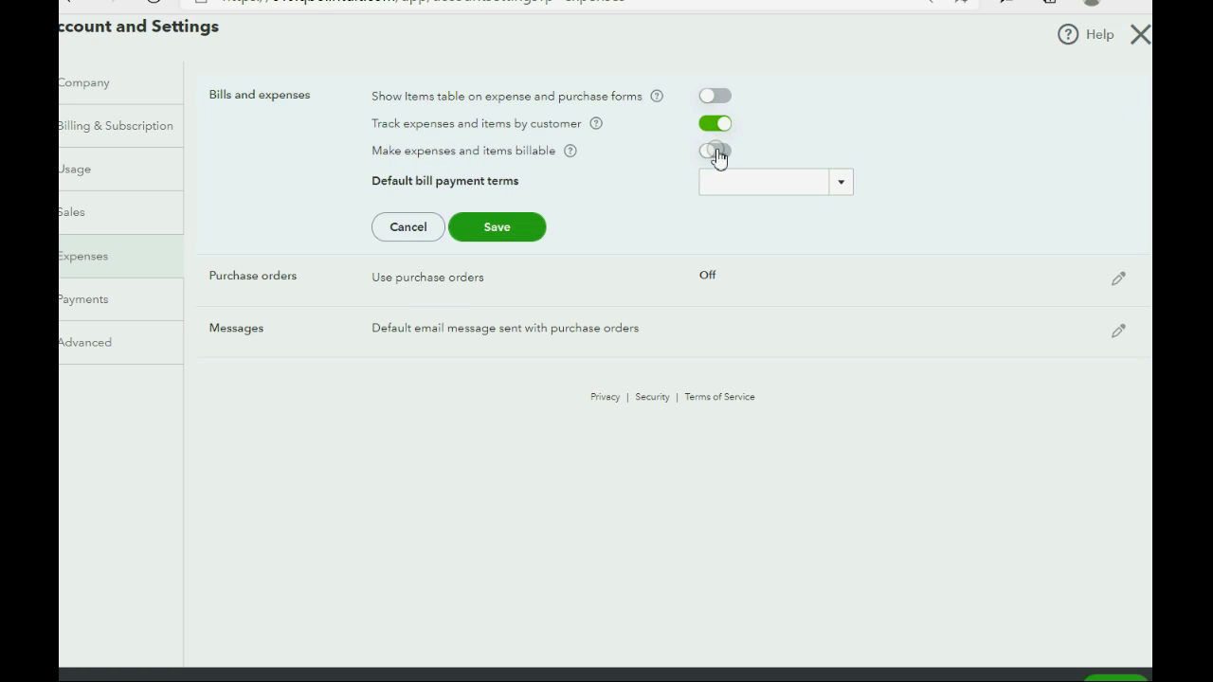
pyautogui.click(717, 153)
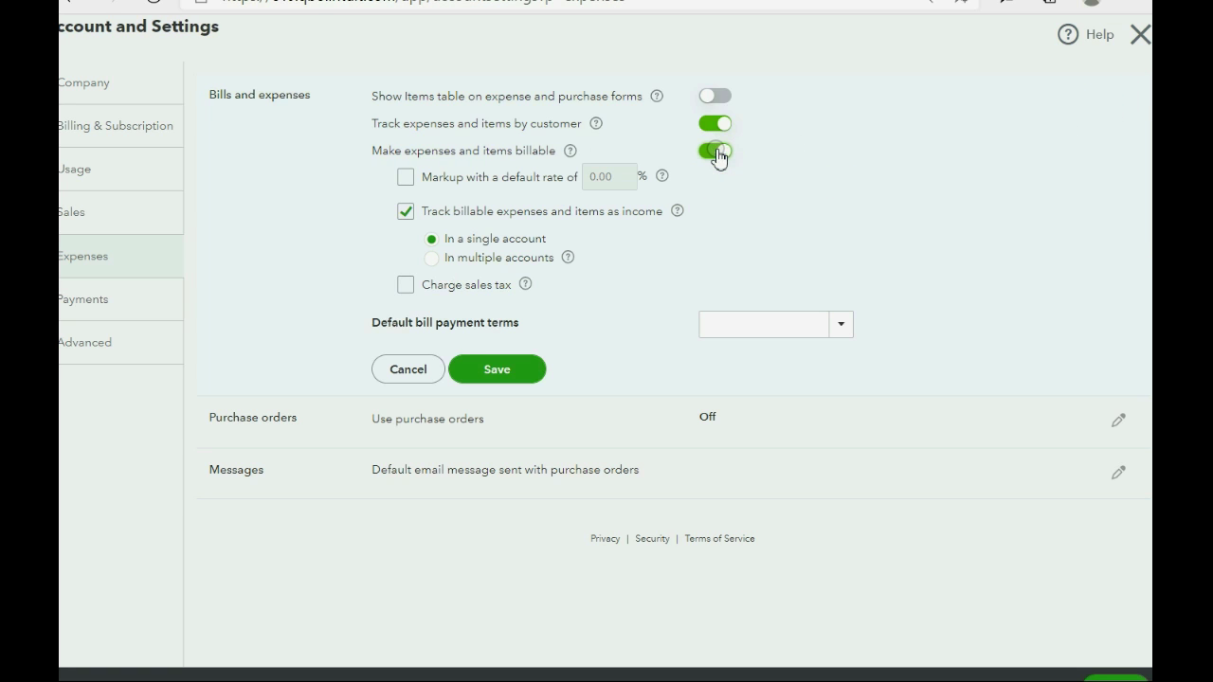
pyautogui.click(717, 154)
pyautogui.click(717, 154)
pyautogui.click(497, 369)
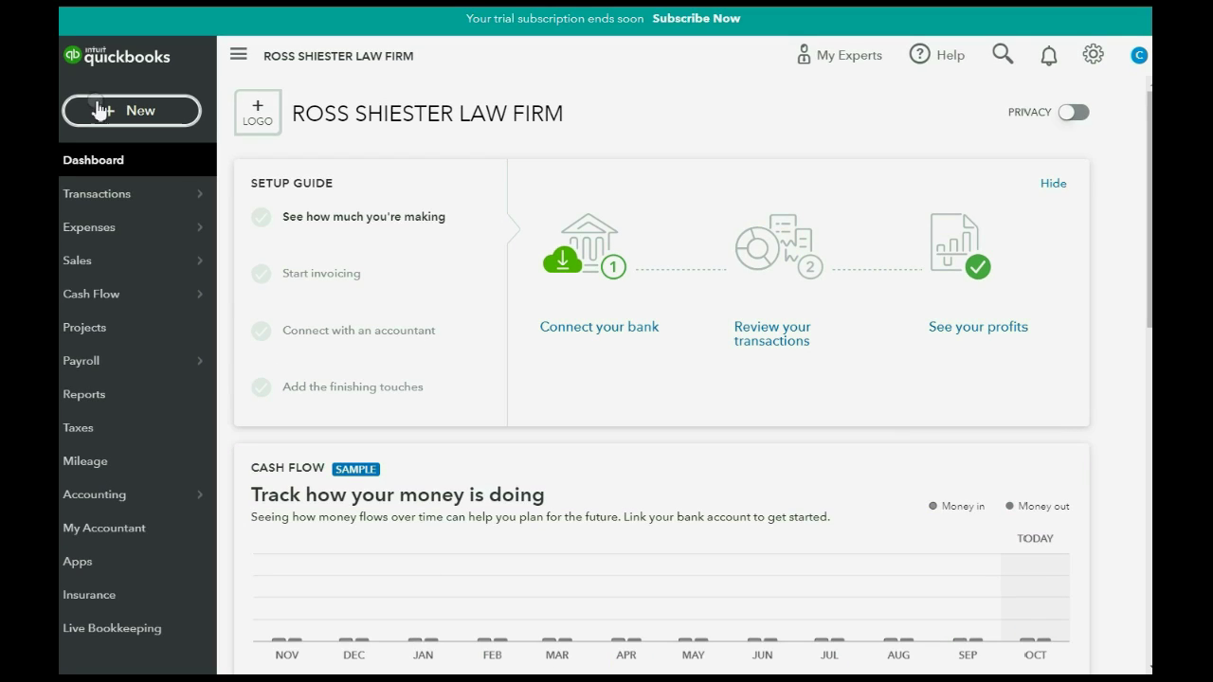
# Step: Create a new check numbered 4 with OFFICE MAX as the payee
pyautogui.click(130, 112)
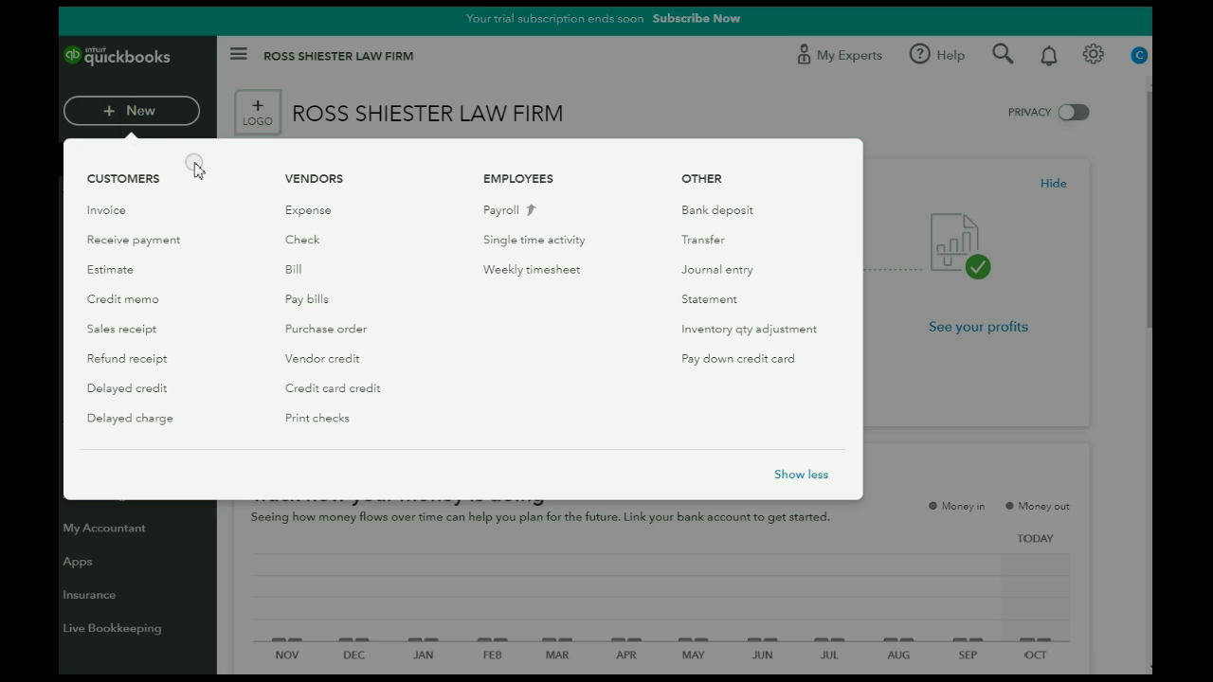
pyautogui.click(302, 240)
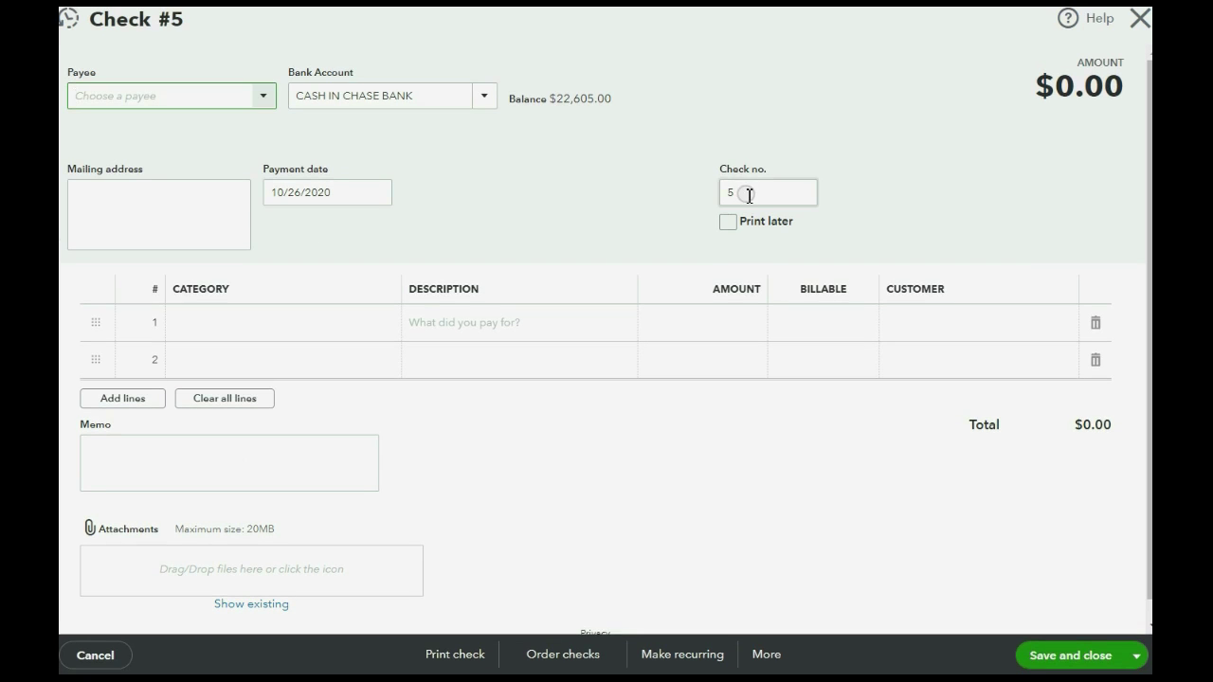
pyautogui.click(748, 195)
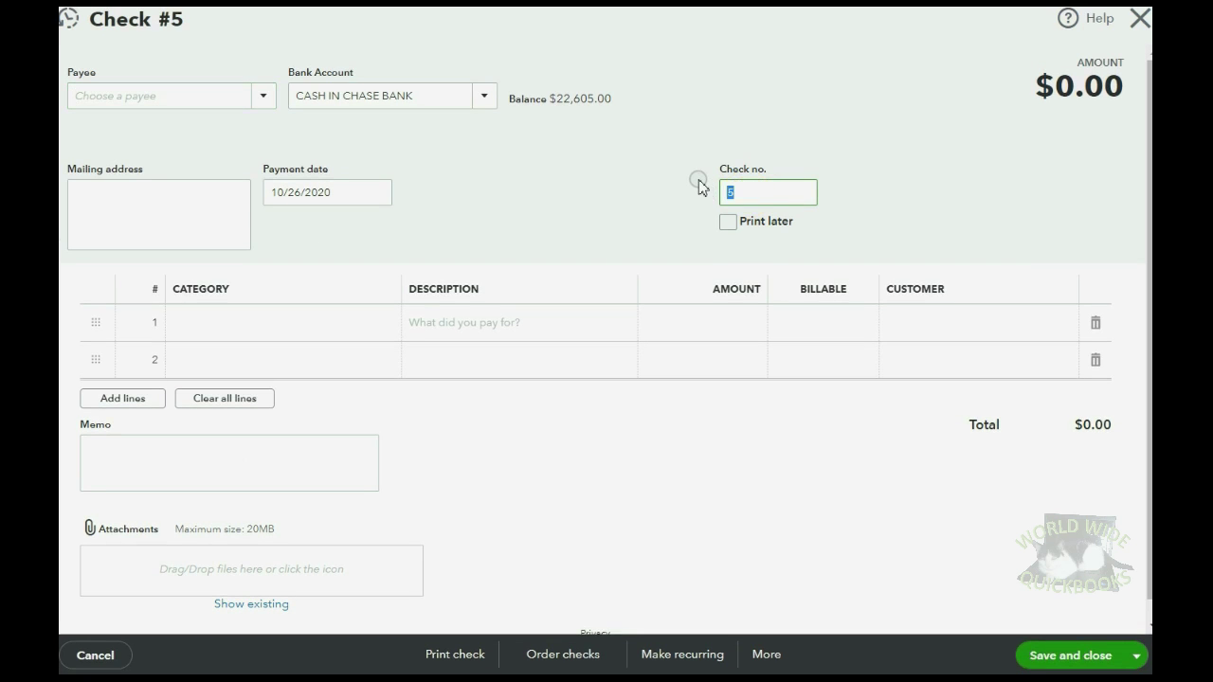
pyautogui.write('4')
pyautogui.click(260, 106)
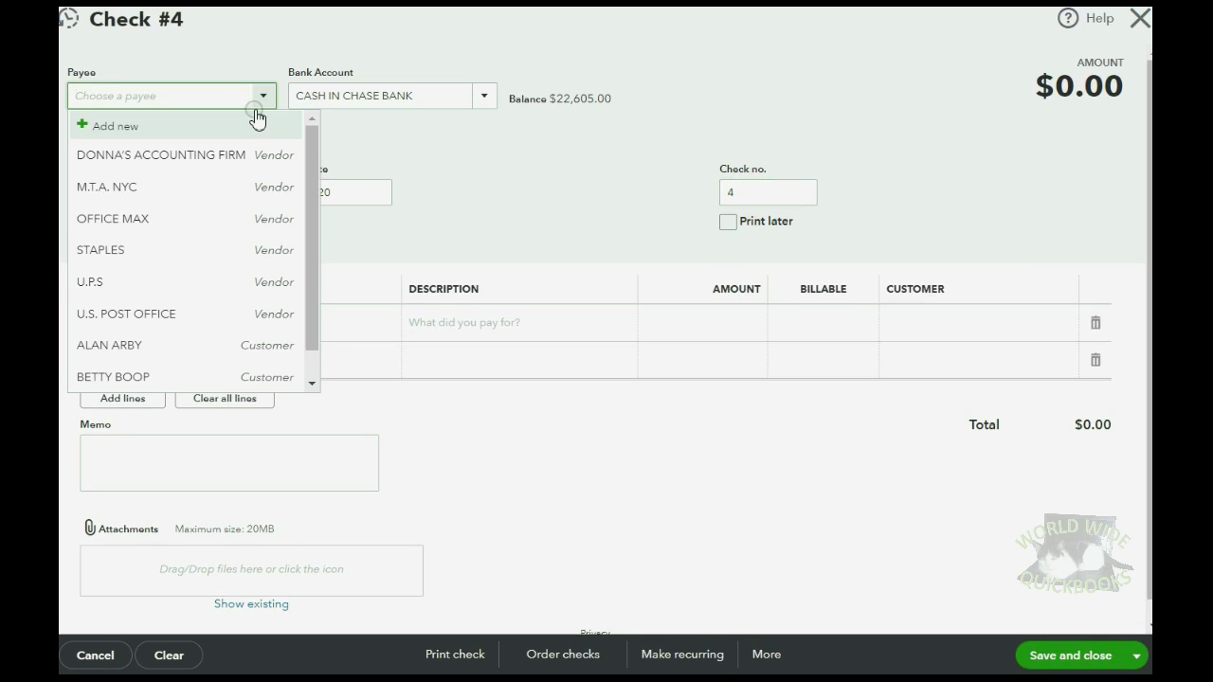
pyautogui.click(175, 220)
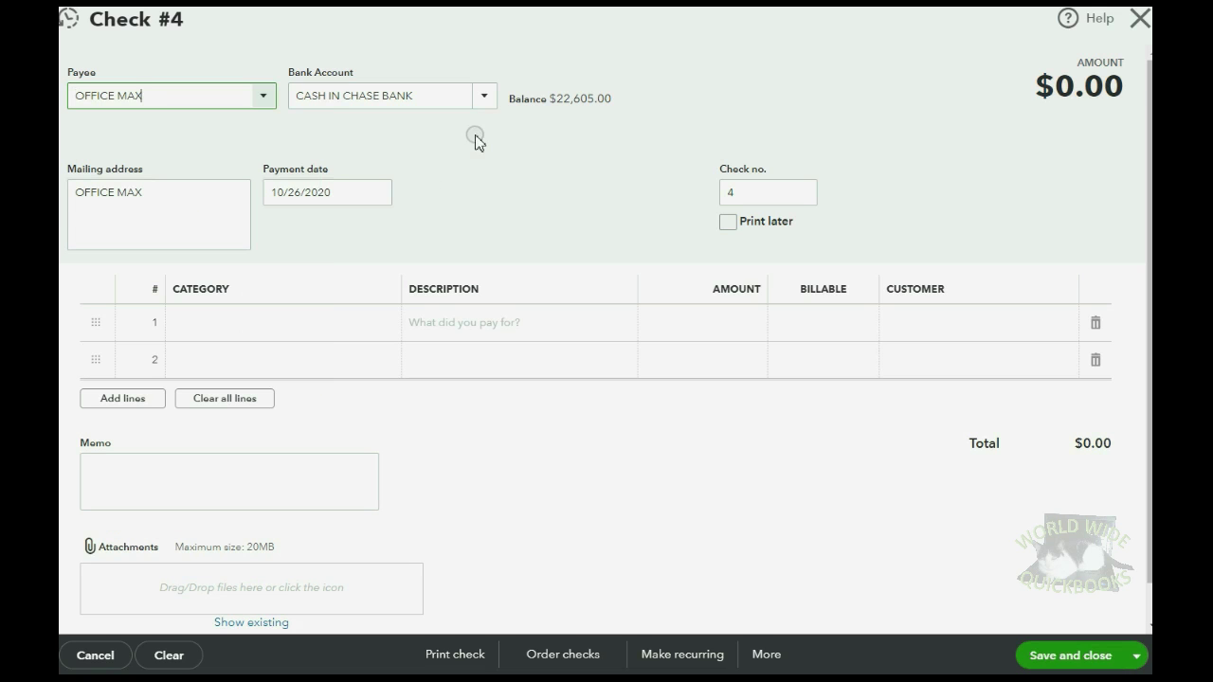
# Step: Keep CASH IN CHASE BANK as the check's bank account and set the payment date to 03/25/2021
pyautogui.click(490, 97)
pyautogui.click(491, 98)
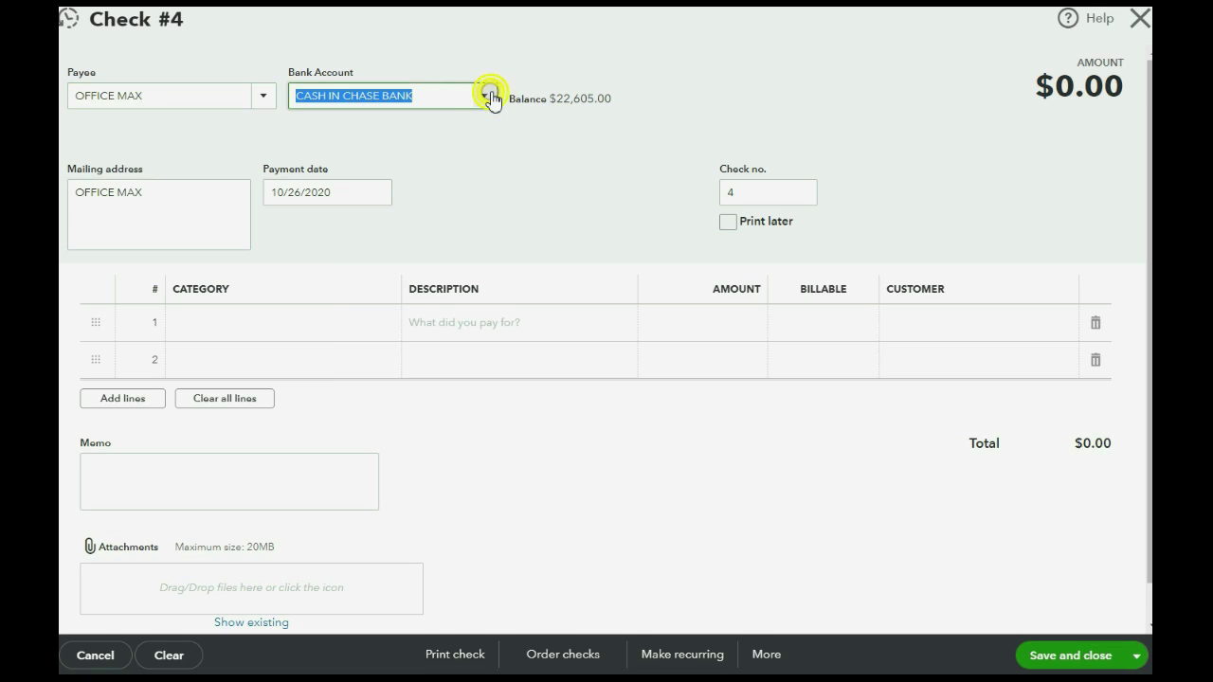
pyautogui.click(377, 192)
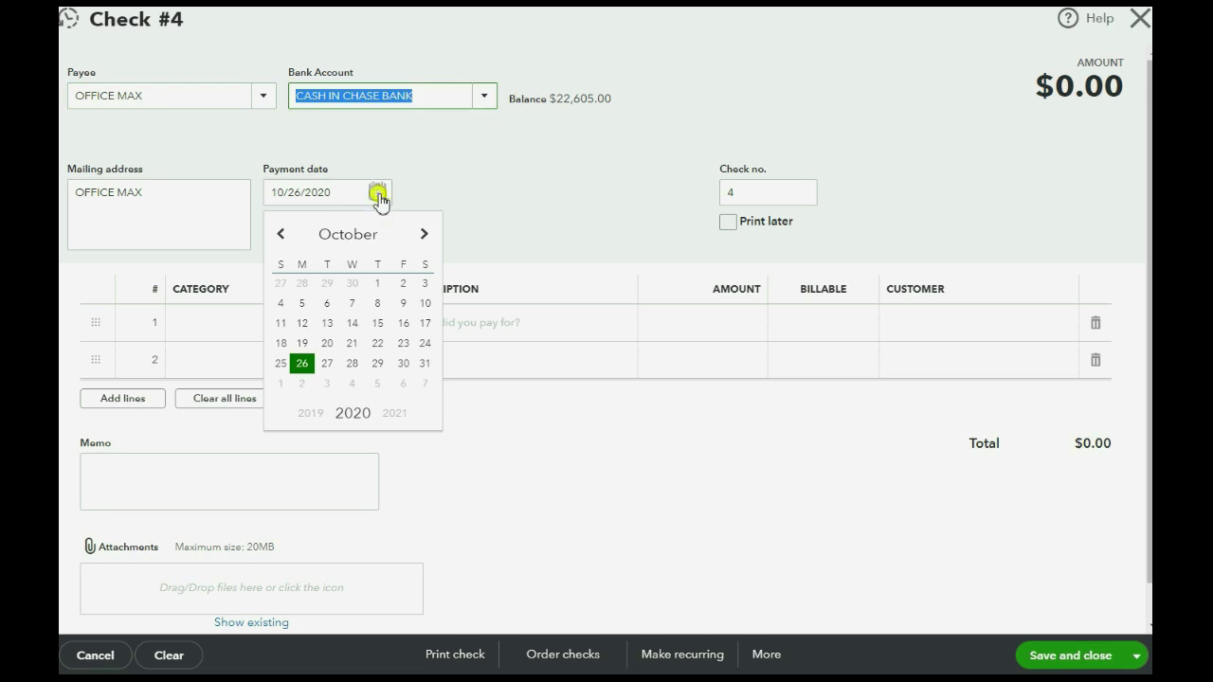
pyautogui.click(422, 234)
pyautogui.click(423, 234)
pyautogui.click(423, 234)
pyautogui.click(423, 234)
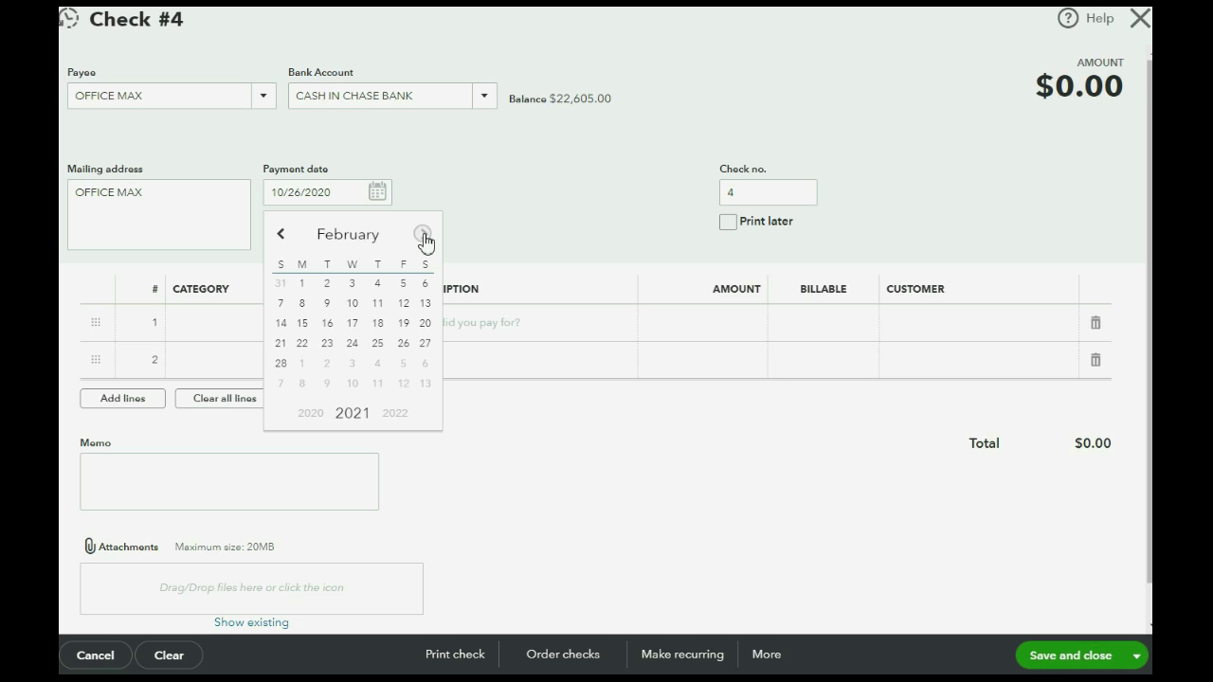
pyautogui.click(422, 234)
pyautogui.click(377, 344)
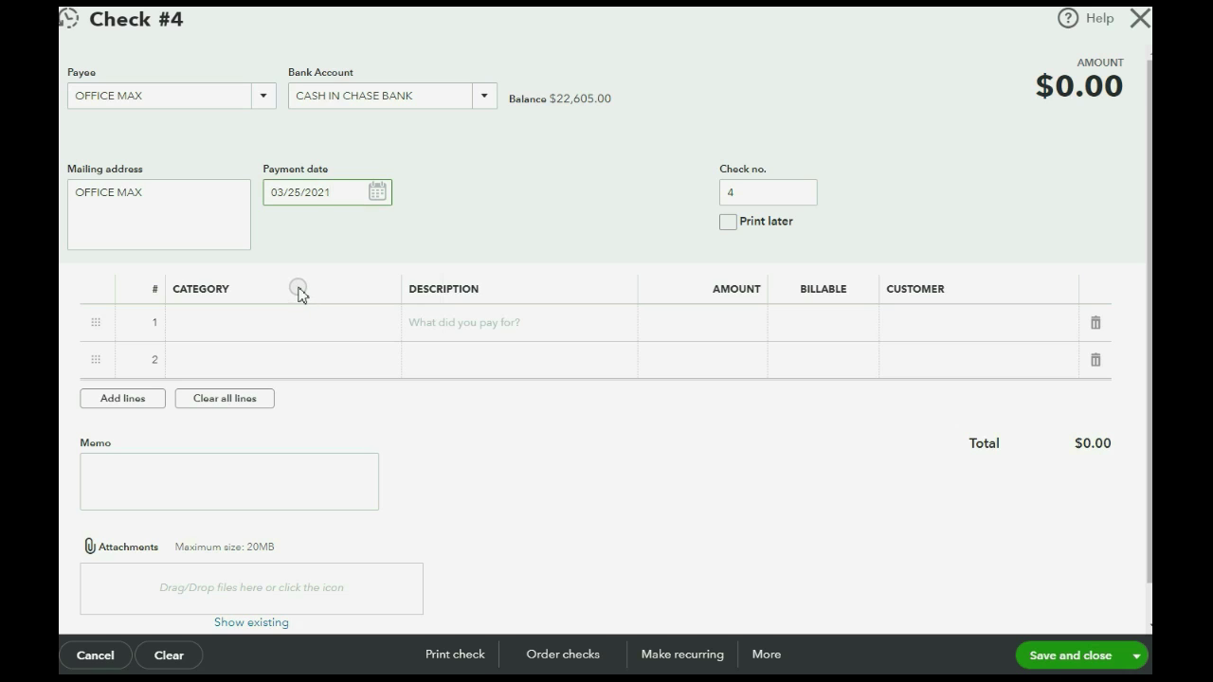
# Step: Fill the check's first line with the Job Supplies category and an amount of 300
pyautogui.click(295, 331)
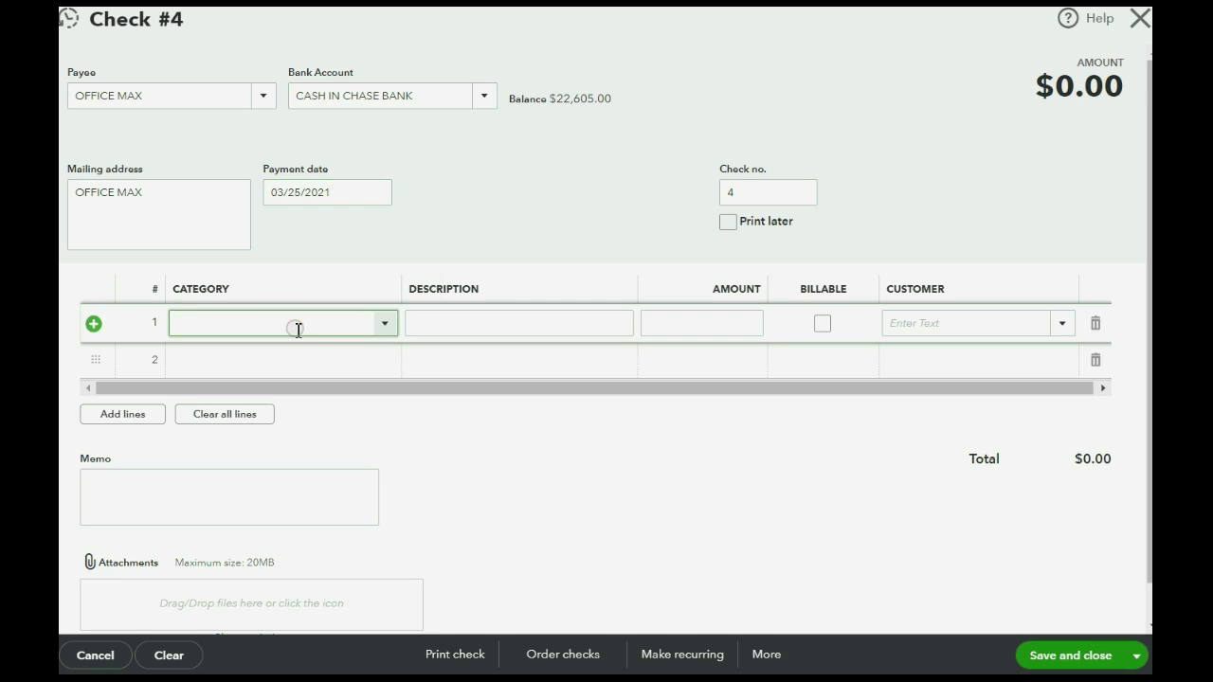
pyautogui.click(387, 325)
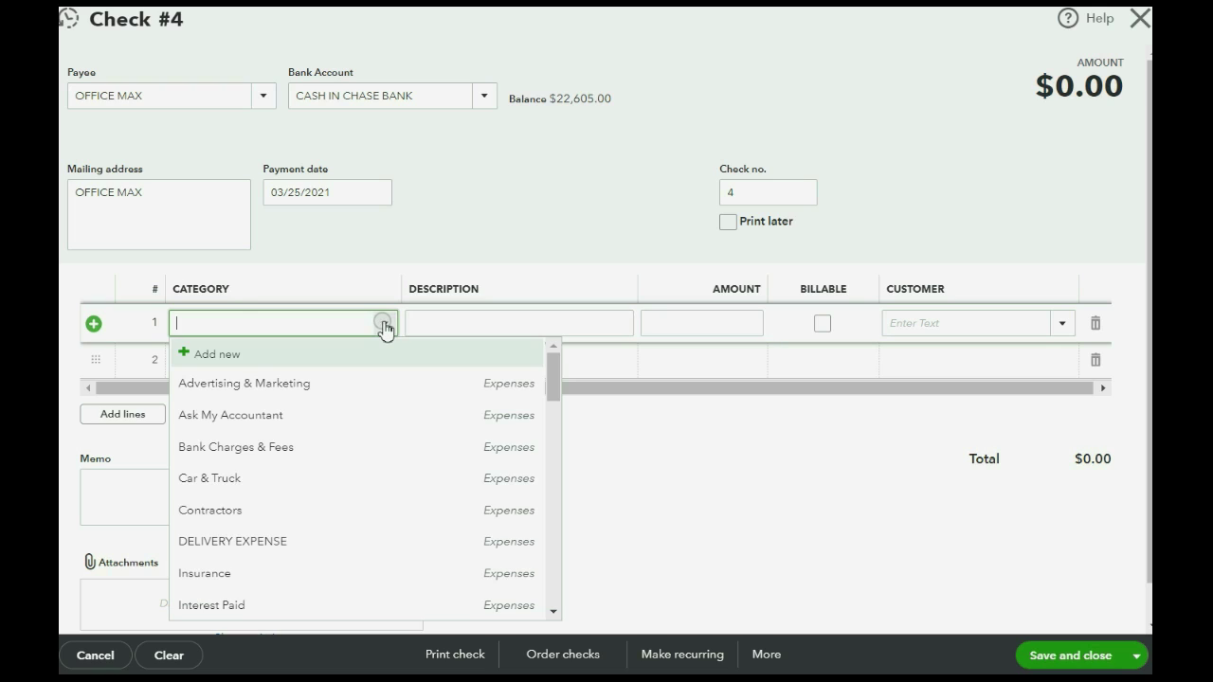
pyautogui.write('j')
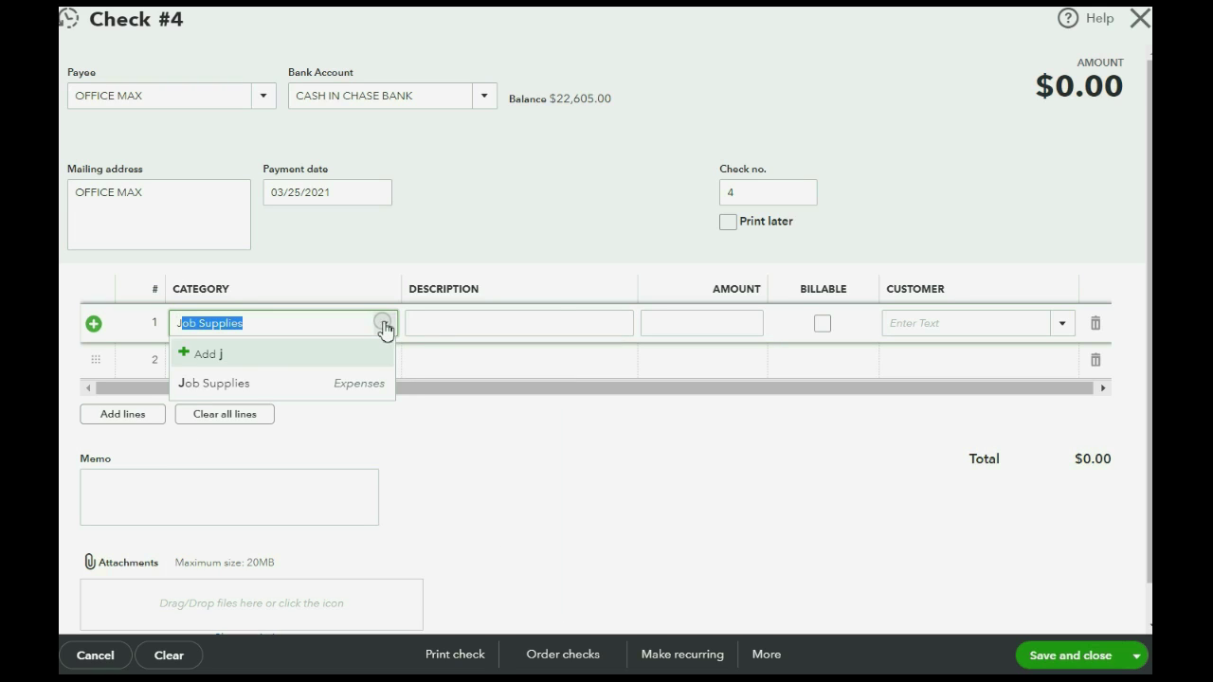
pyautogui.click(308, 384)
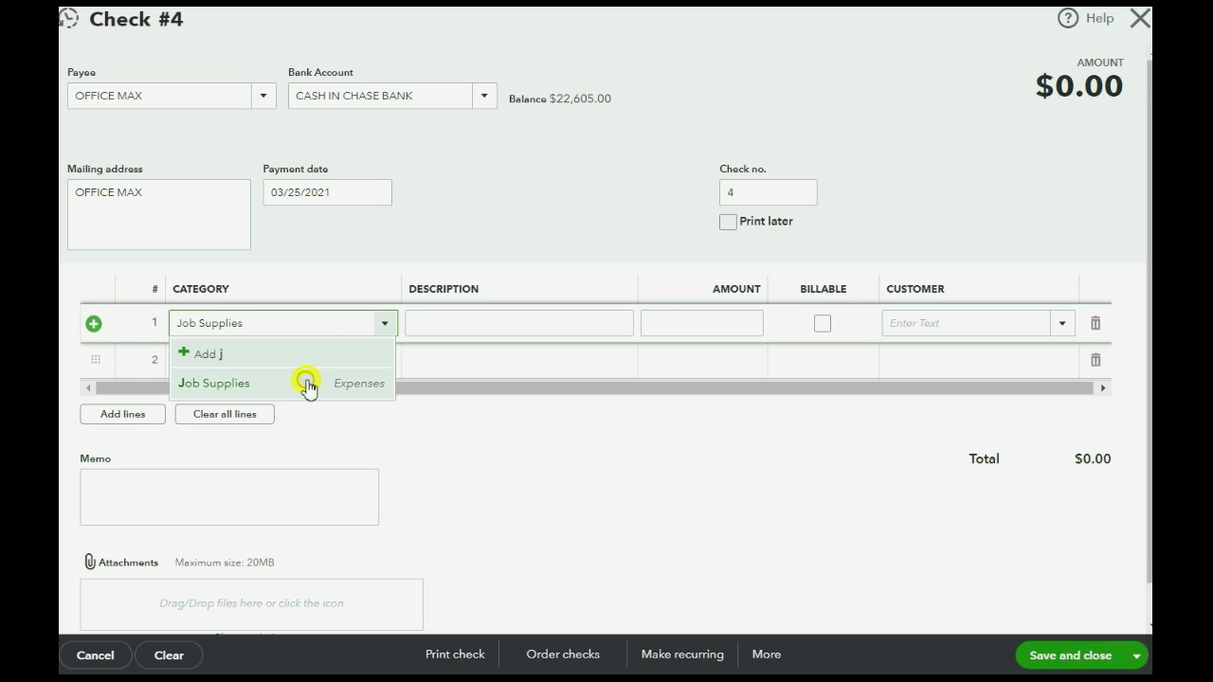
pyautogui.click(702, 323)
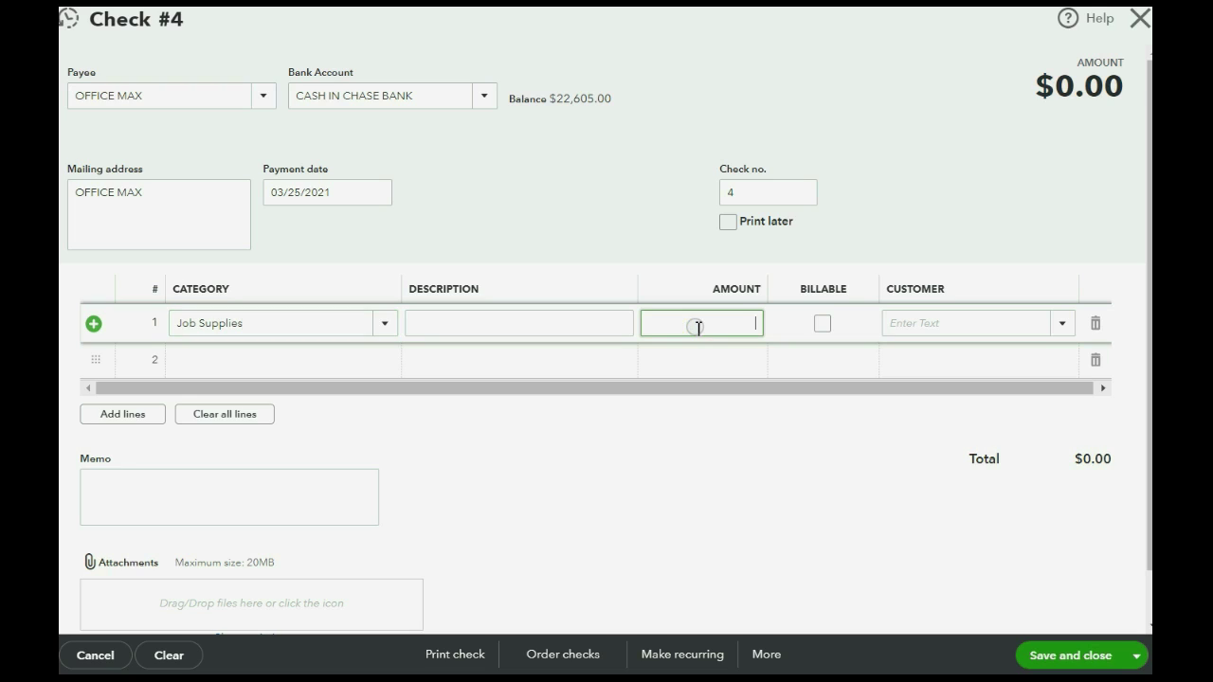
pyautogui.write('300')
pyautogui.press('Tab')
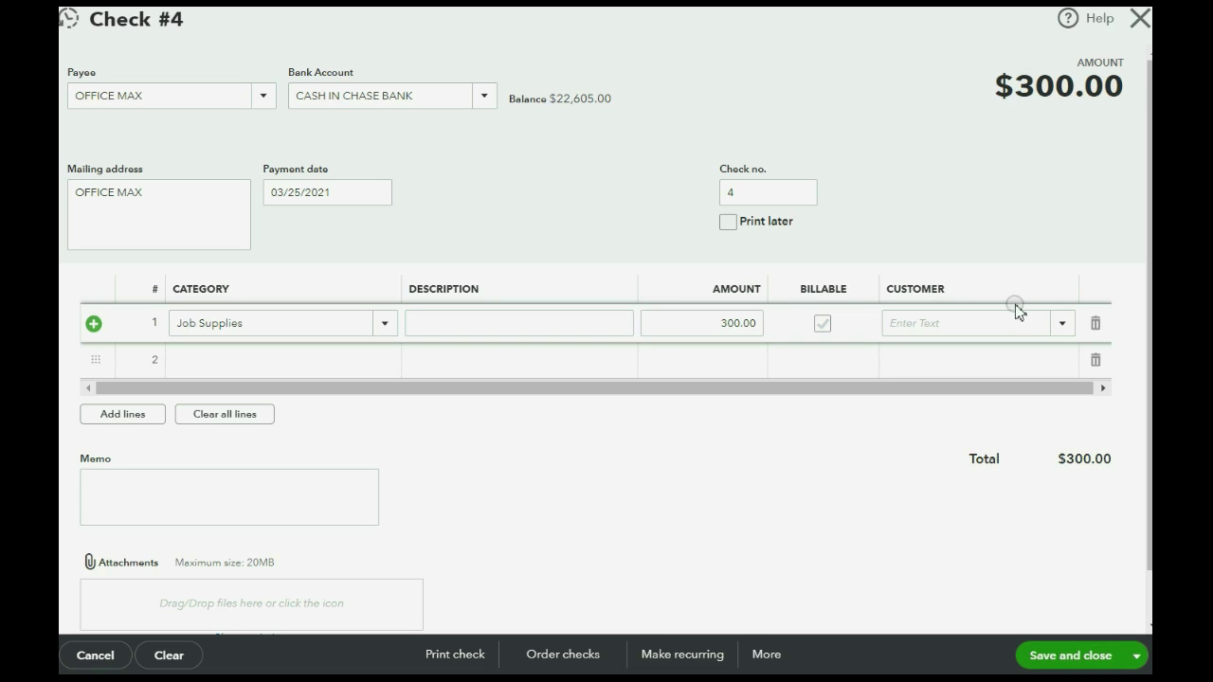
# Step: Mark the Job Supplies line as billable to the first customer in the list, and save and close the check
pyautogui.click(1063, 325)
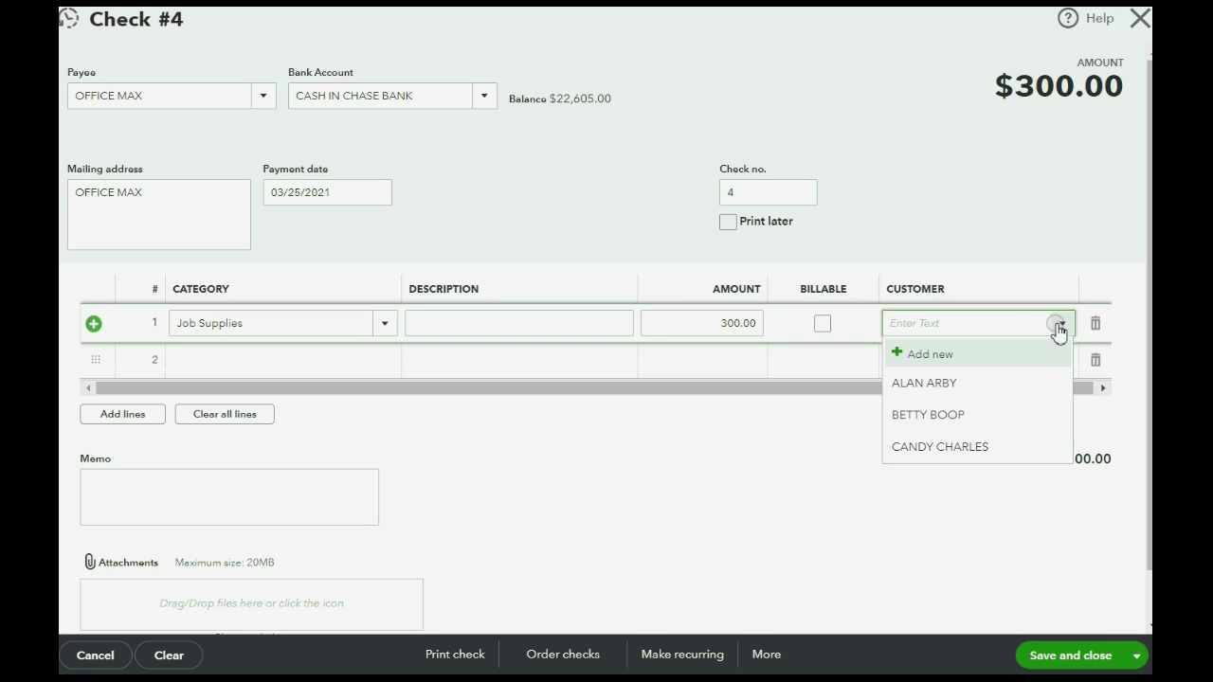
pyautogui.click(987, 385)
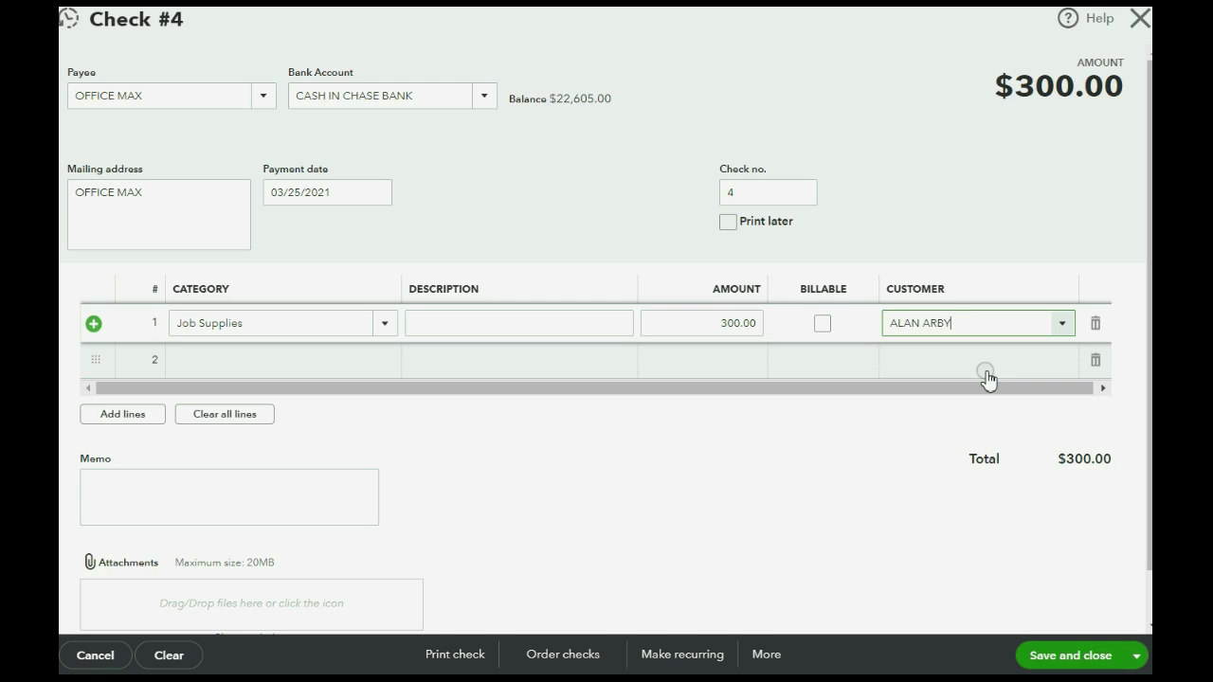
pyautogui.click(821, 326)
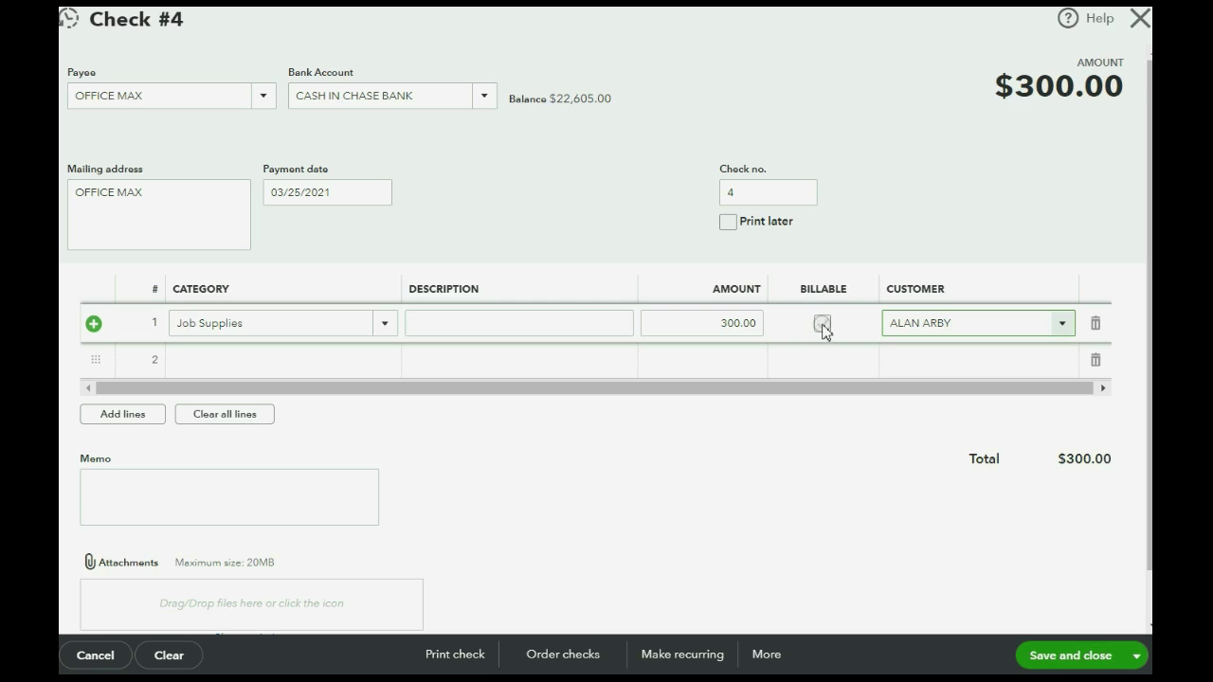
pyautogui.click(822, 326)
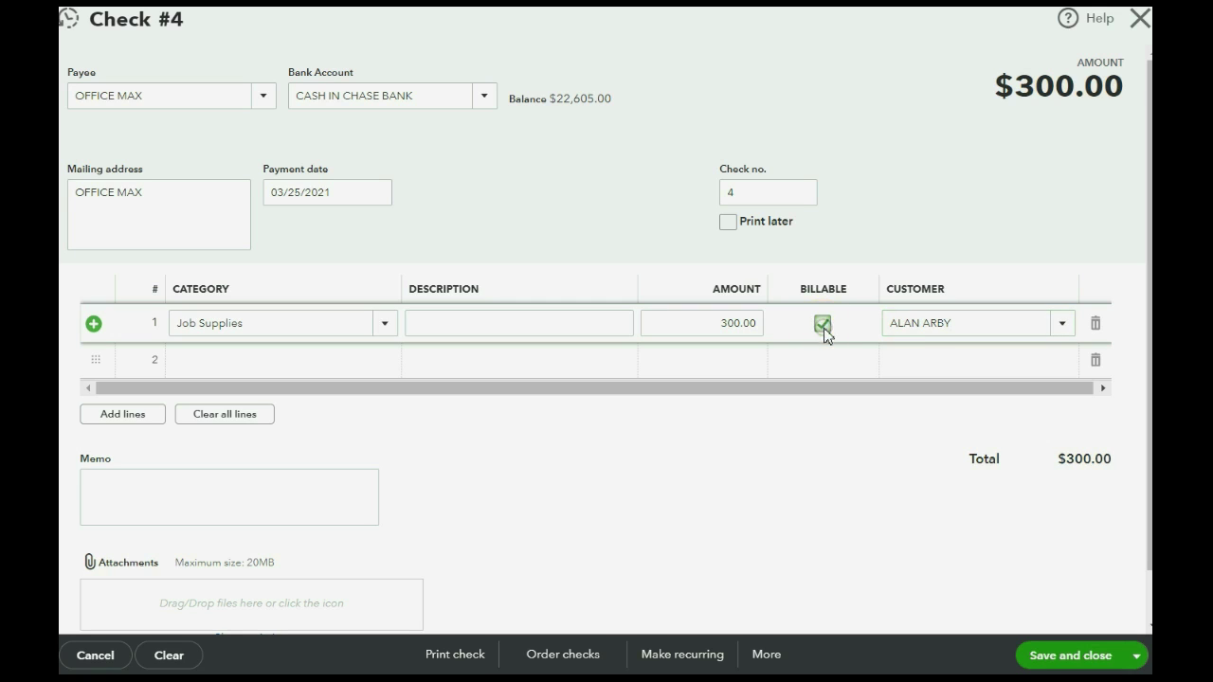
pyautogui.click(1077, 655)
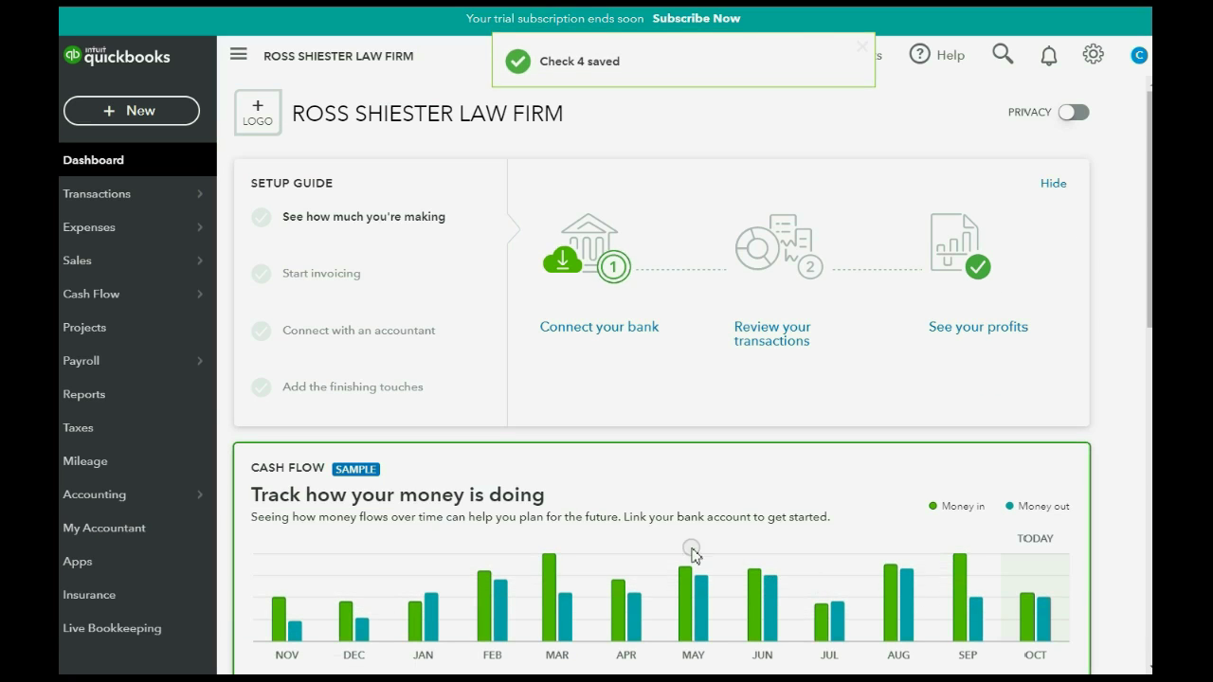
# Step: Open the custom Unbilled Charges report and inspect the details of the 03/25/2021 billable expense charge
pyautogui.click(104, 396)
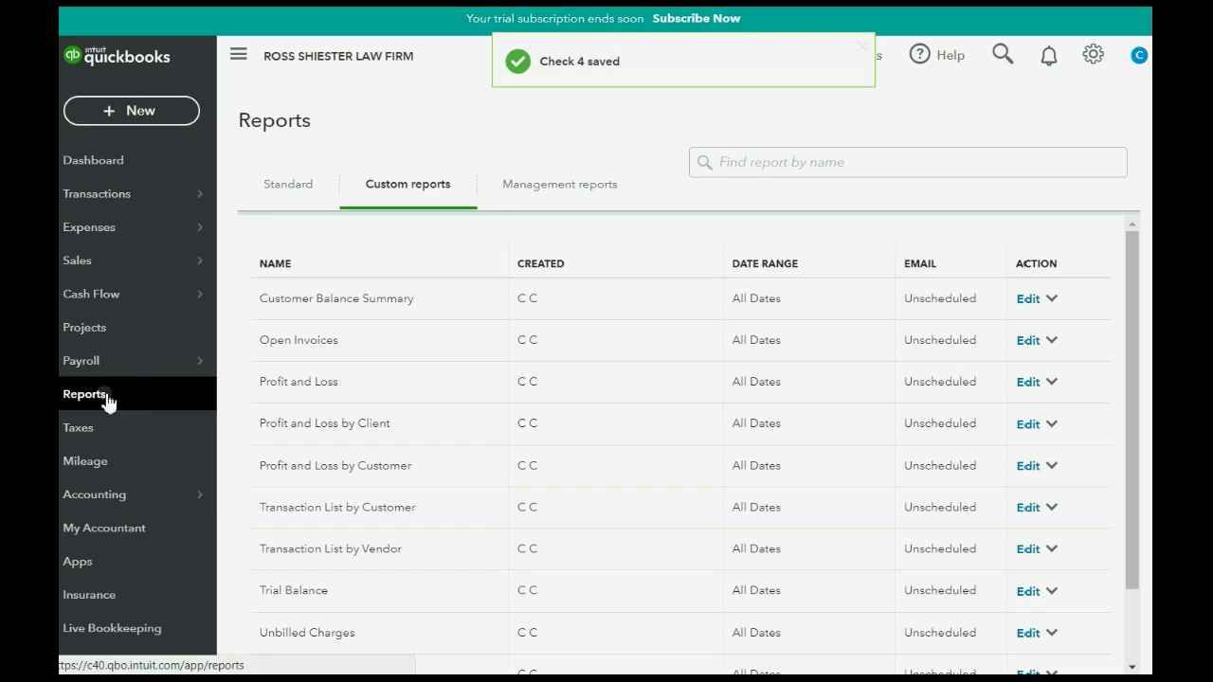
pyautogui.scroll(-3, 398, 382)
pyautogui.click(316, 543)
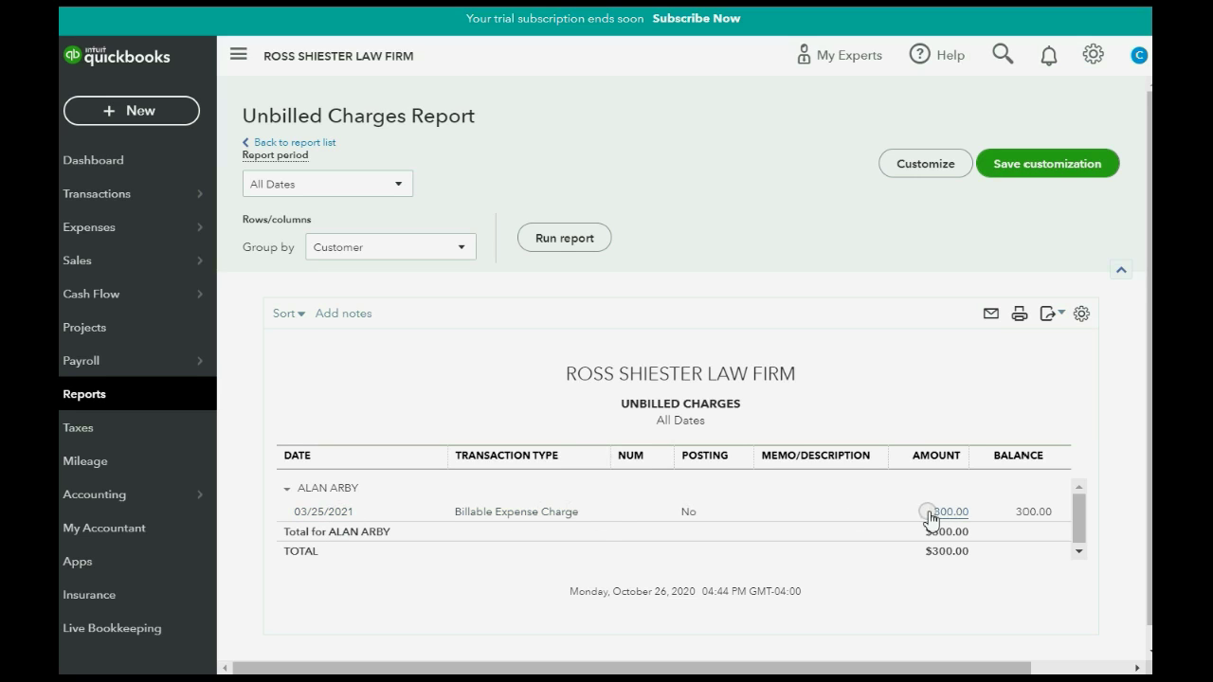
pyautogui.click(554, 513)
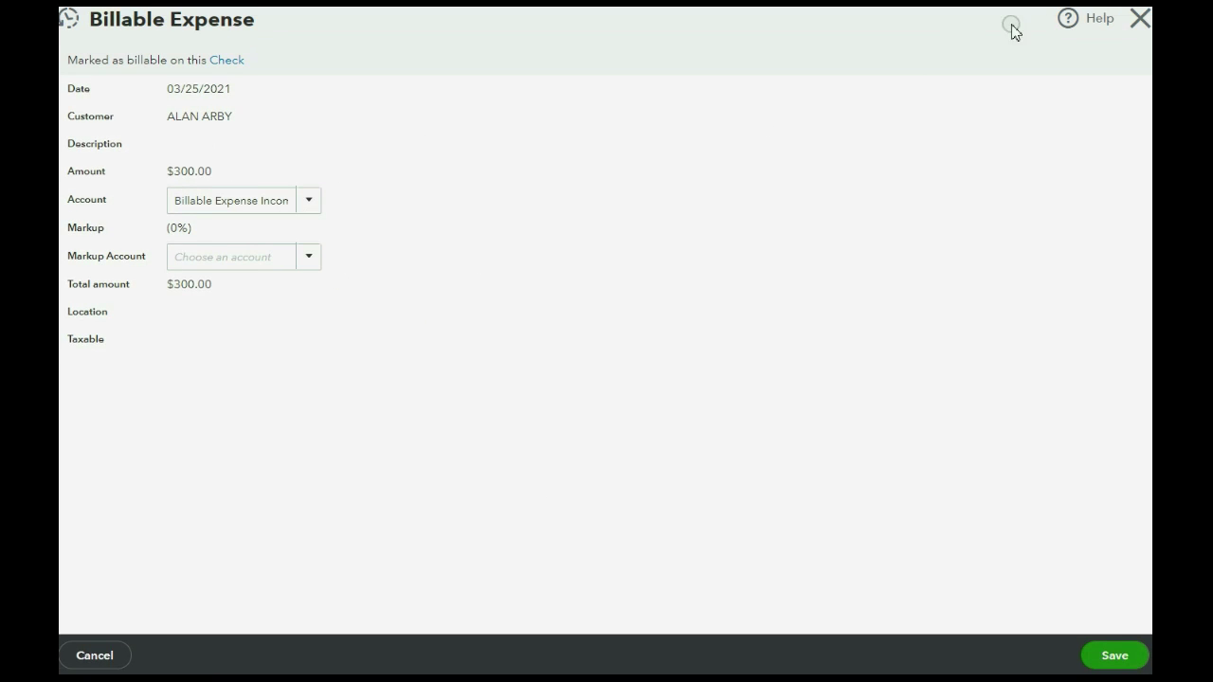
pyautogui.click(1138, 19)
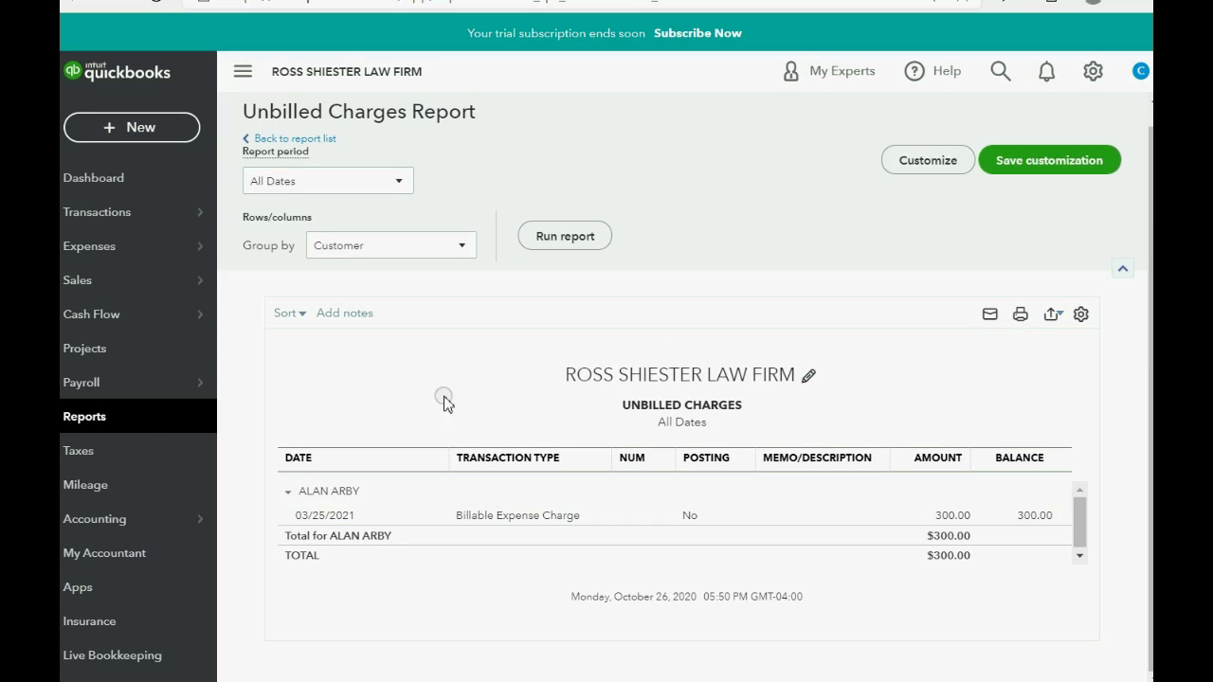
# Step: Open the custom Profit and Loss by Client report to review income and expenses per client
pyautogui.click(130, 423)
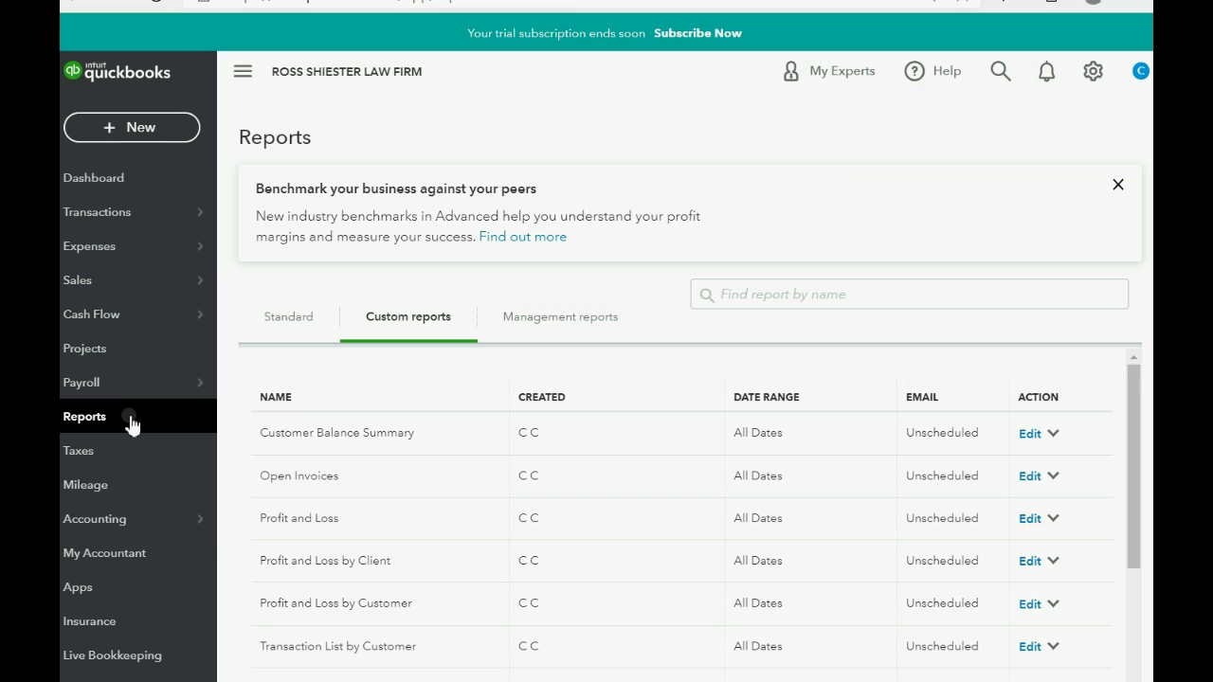
pyautogui.scroll(-1, 350, 427)
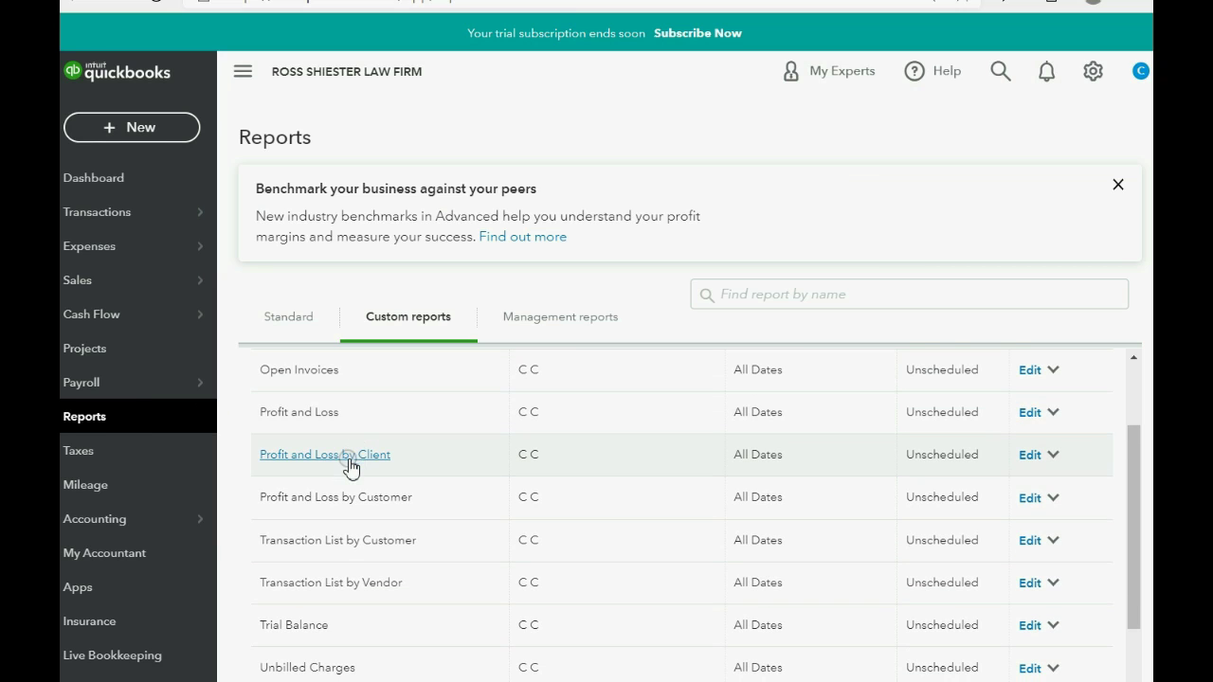
pyautogui.click(350, 455)
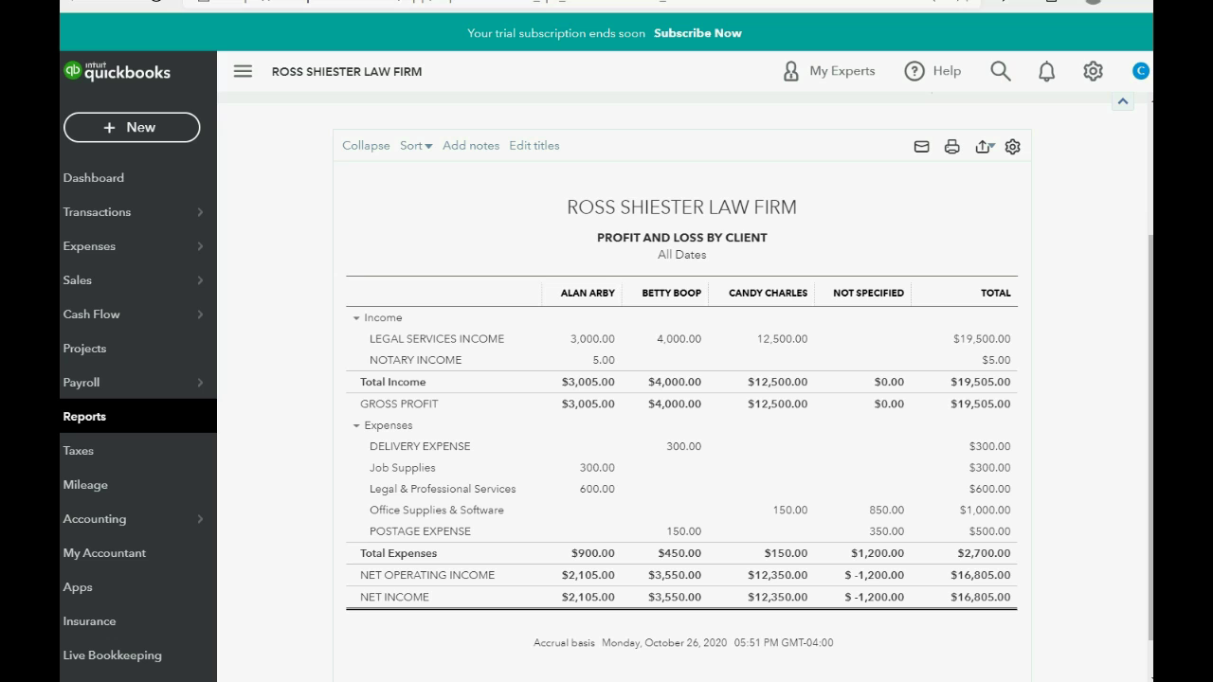
# Step: Start a new customer invoice and set its invoice date to 03/28/2021
pyautogui.click(124, 133)
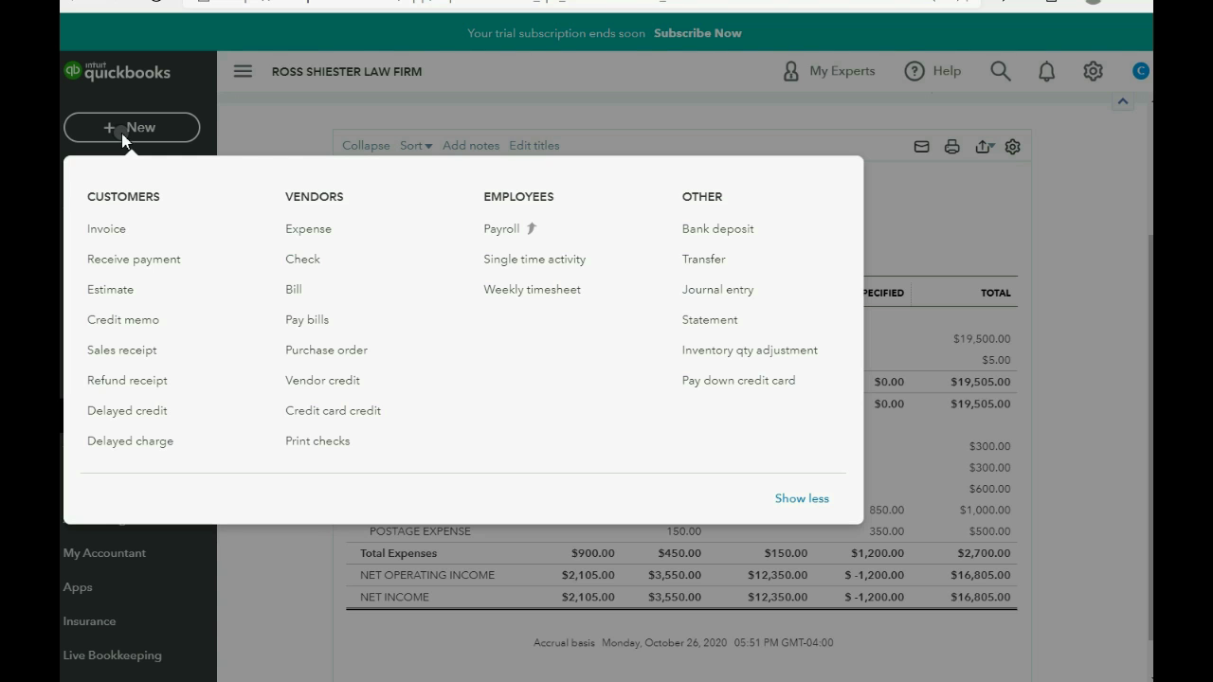
pyautogui.click(110, 238)
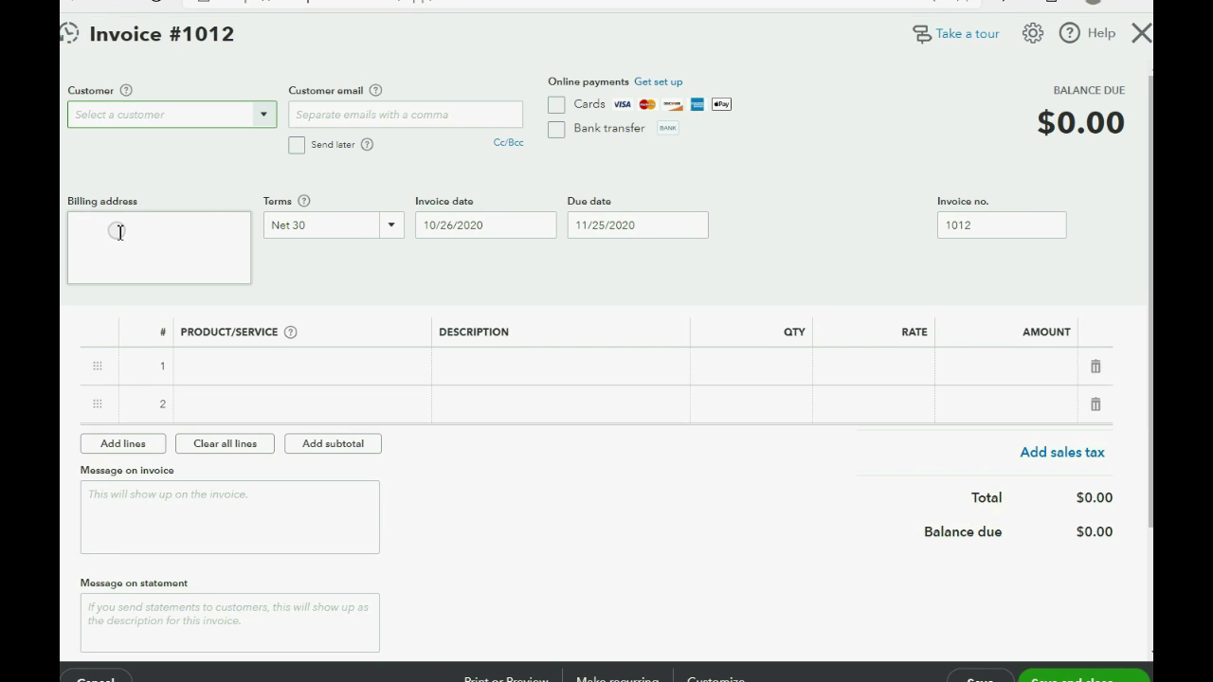
pyautogui.click(541, 228)
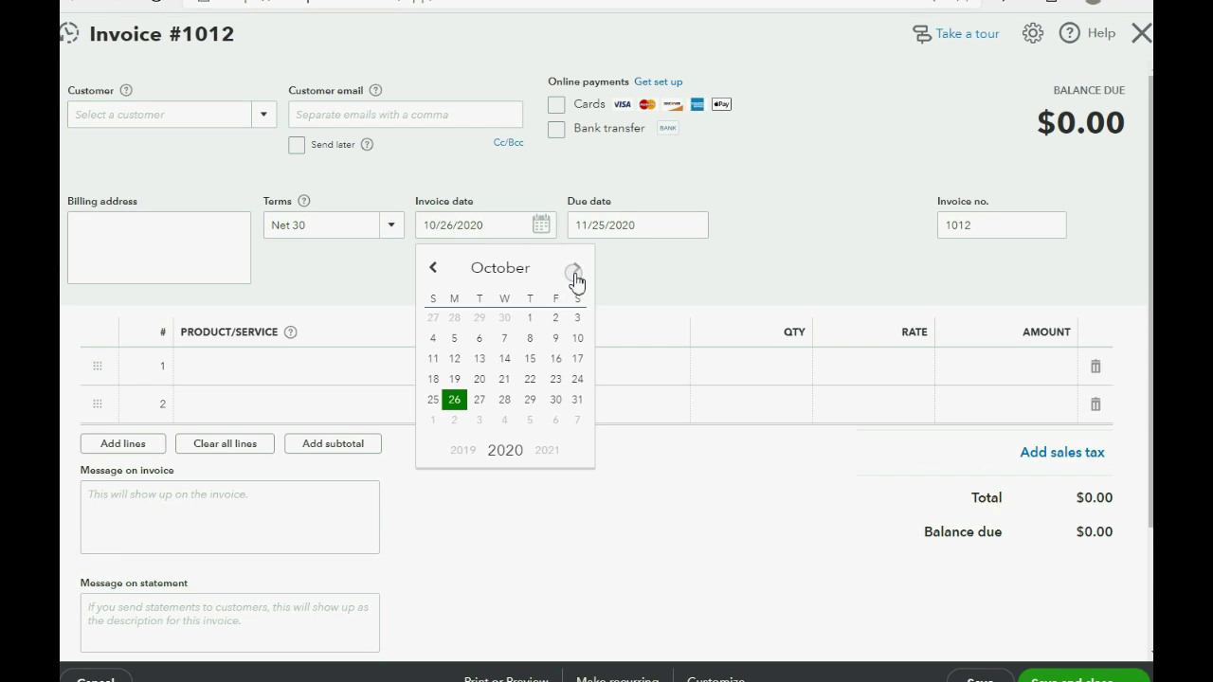
pyautogui.click(575, 273)
pyautogui.click(575, 272)
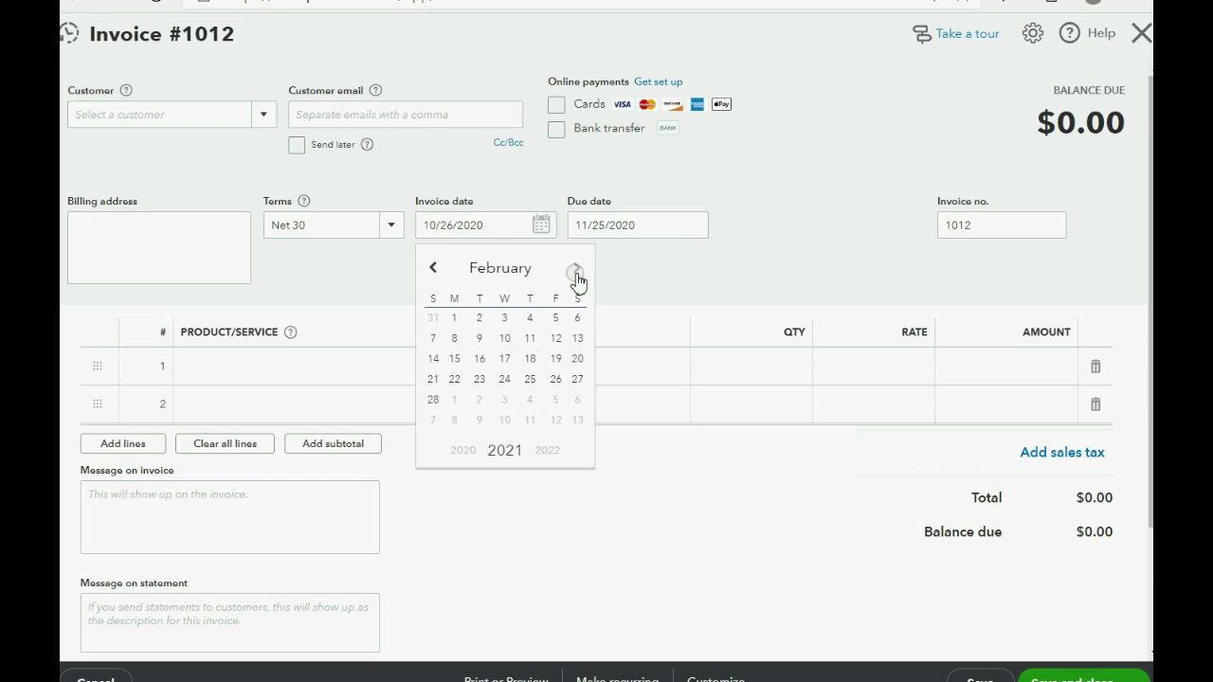
pyautogui.click(575, 273)
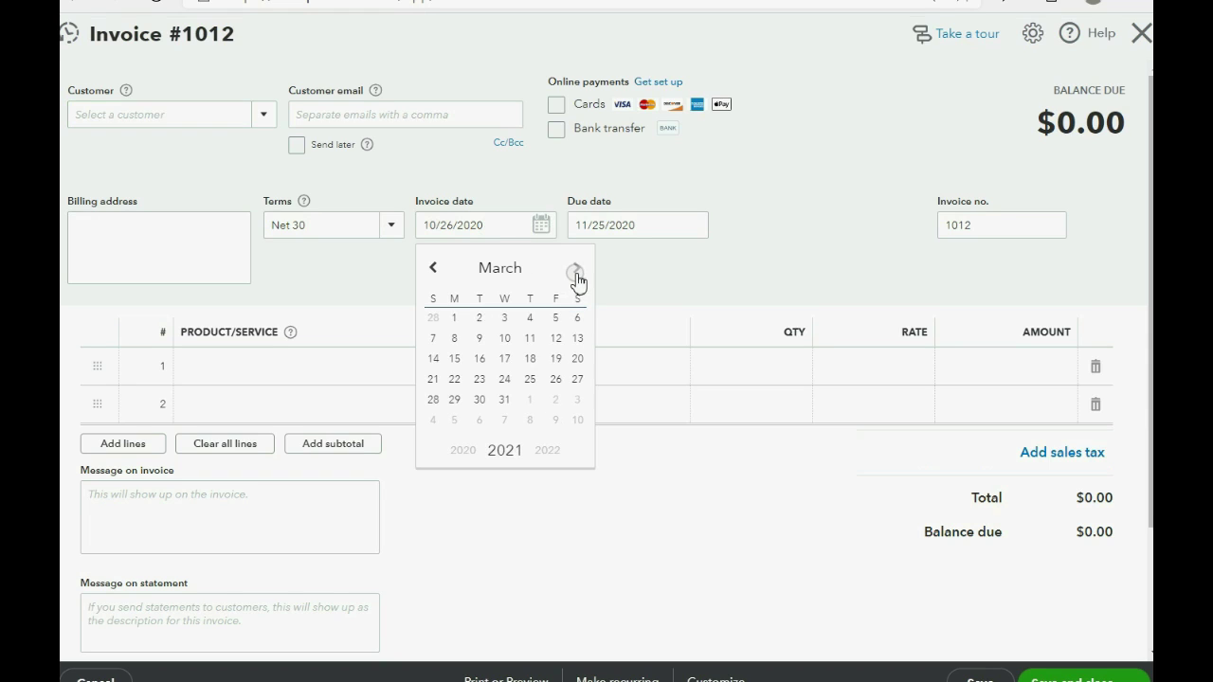
pyautogui.click(434, 400)
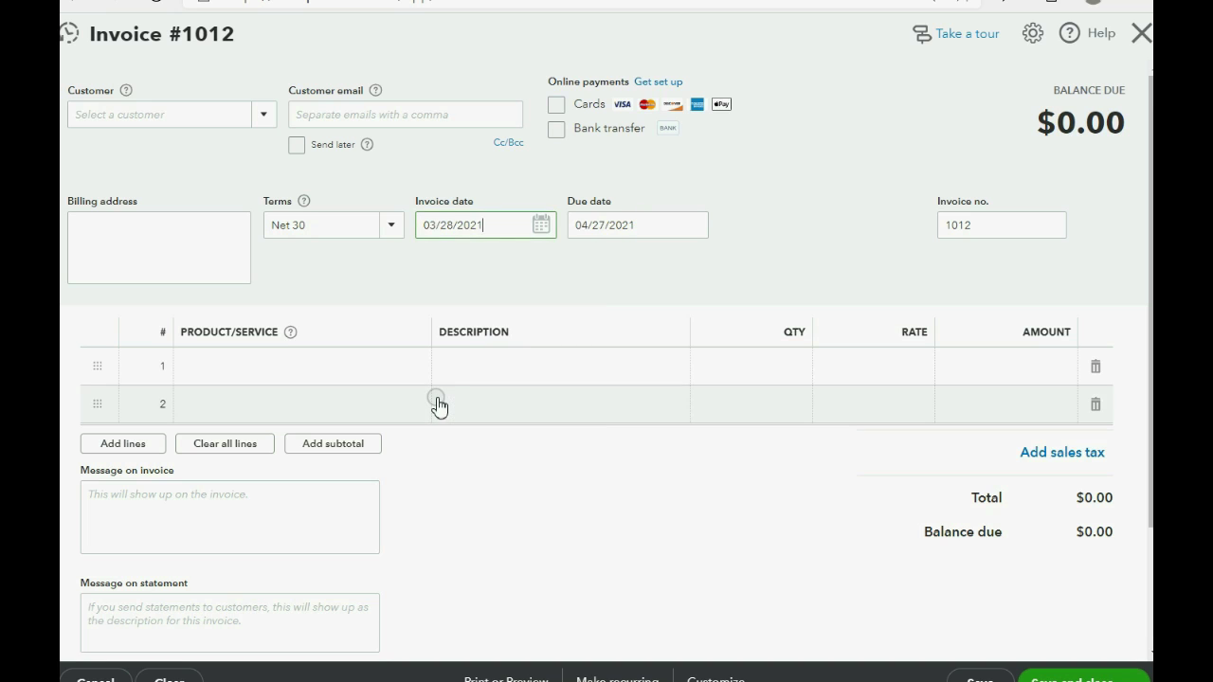
# Step: Select the first customer in the list for the invoice and add the $300.00 billable expense of Mar 25, 2021
pyautogui.click(269, 117)
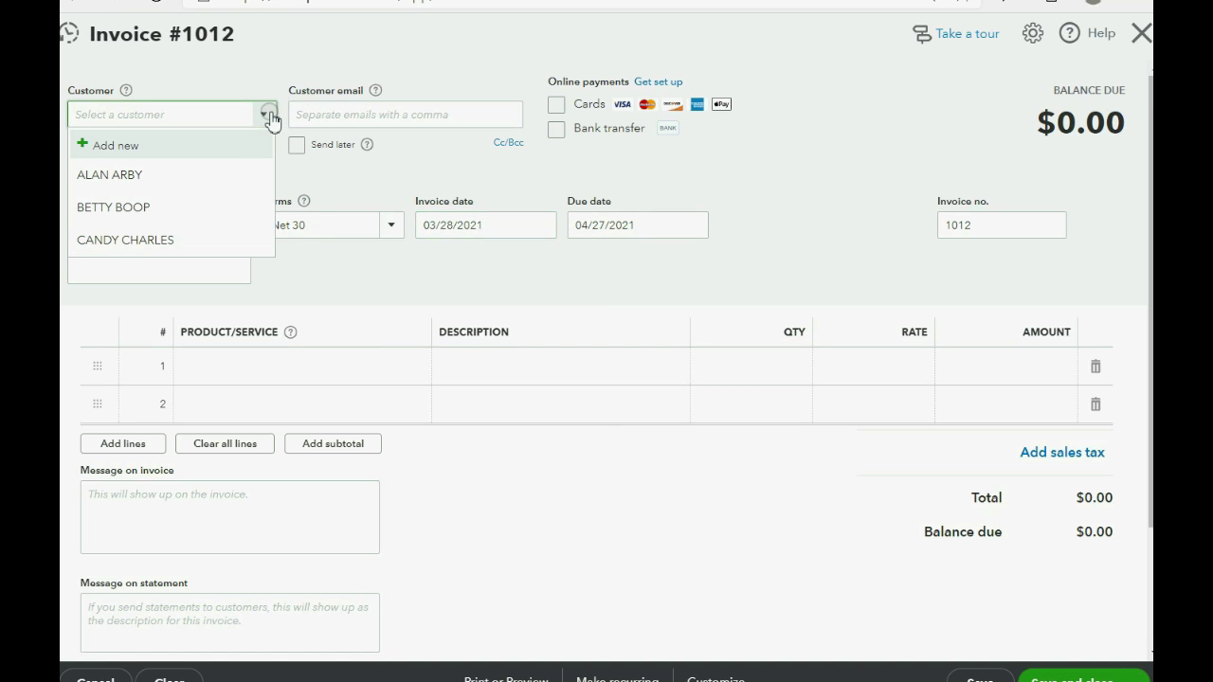
pyautogui.click(209, 176)
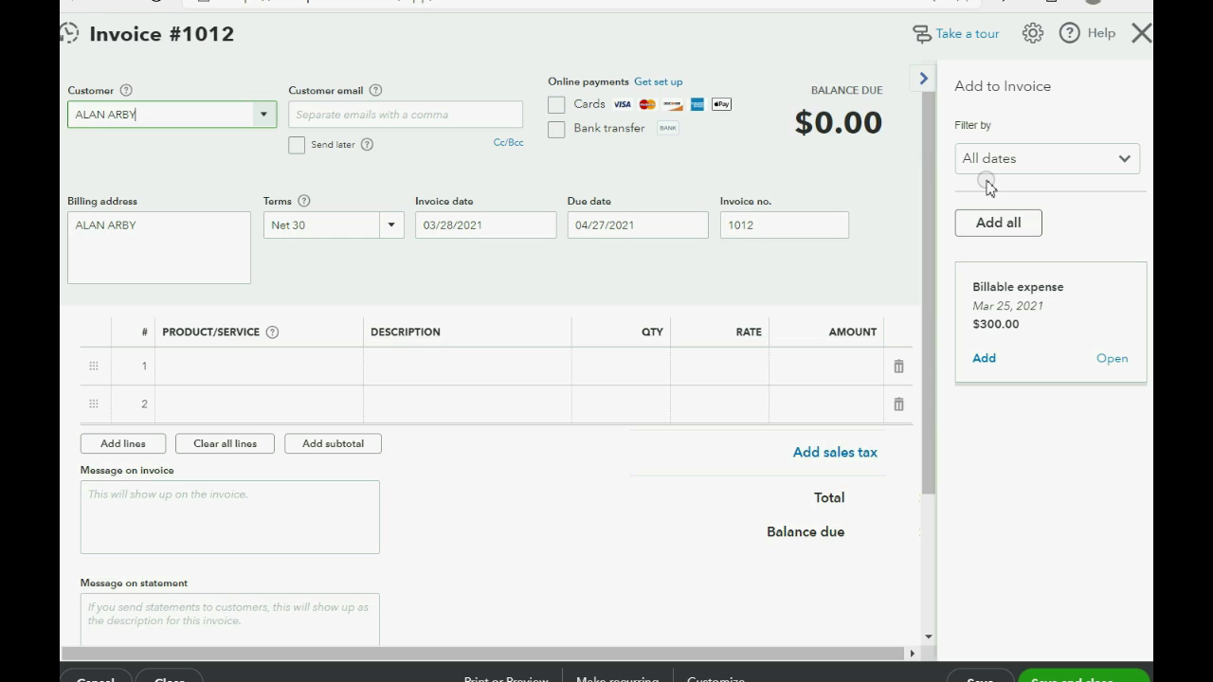
pyautogui.click(989, 363)
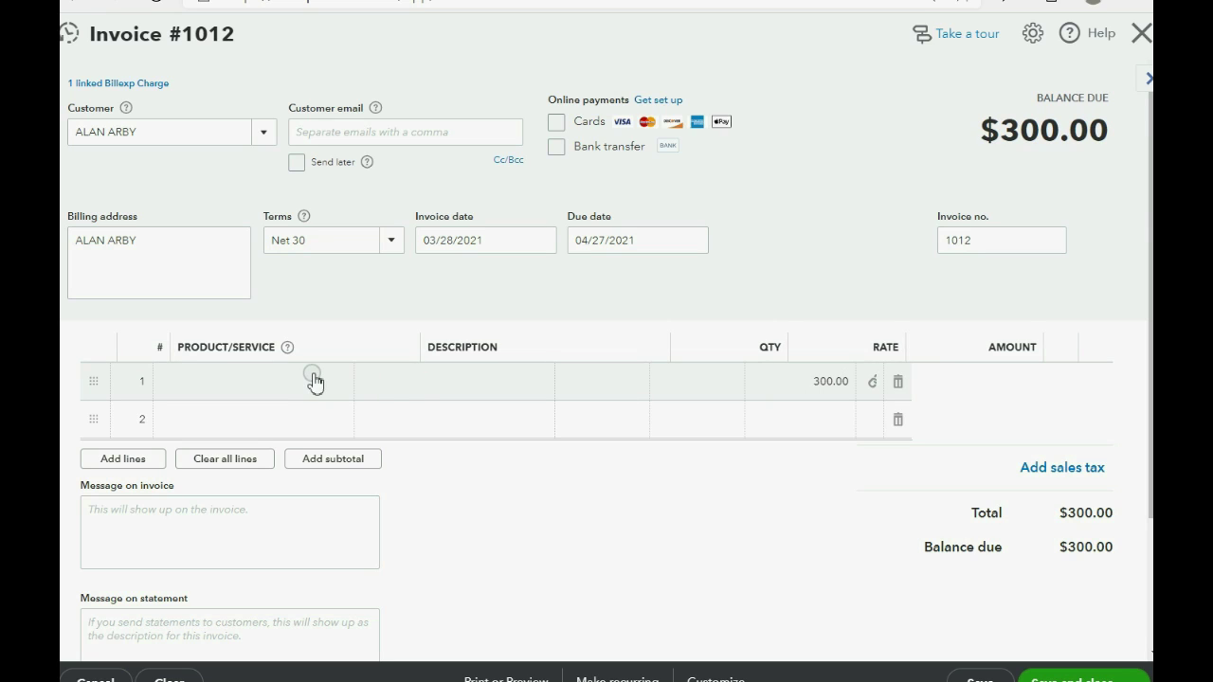
# Step: Add LEGAL SERVICES RENDERED with an amount of 1,500 on the invoice's second line, and save and close the invoice
pyautogui.click(289, 426)
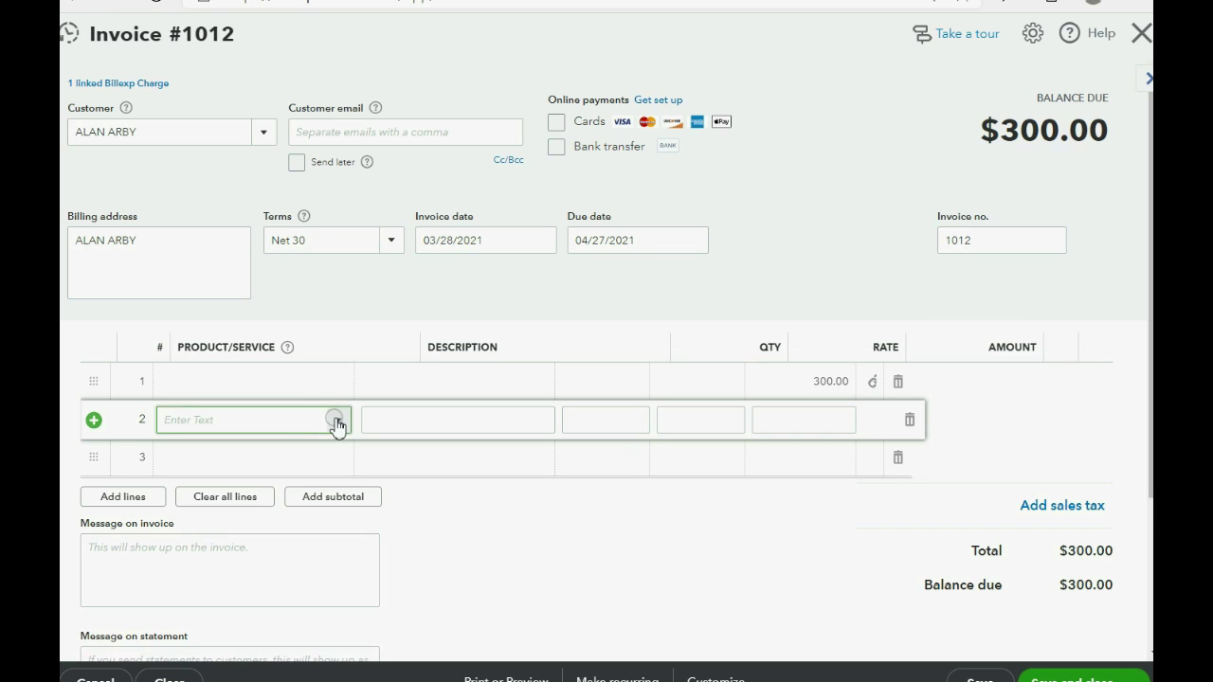
pyautogui.click(336, 422)
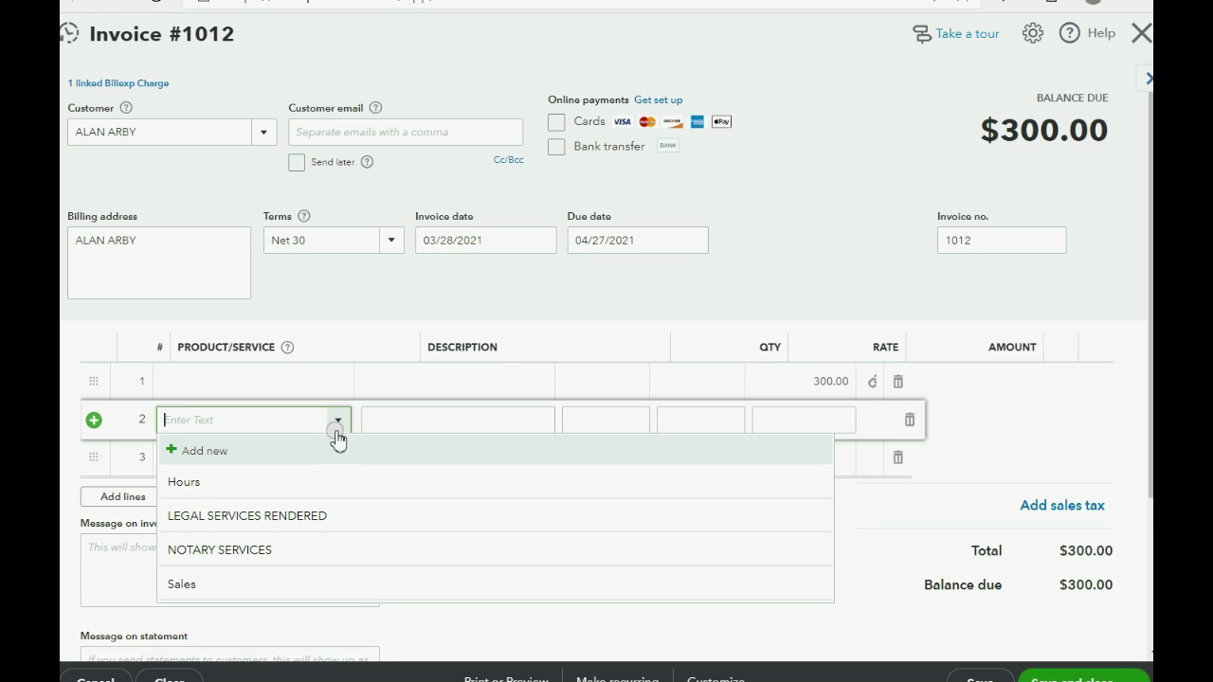
pyautogui.click(329, 516)
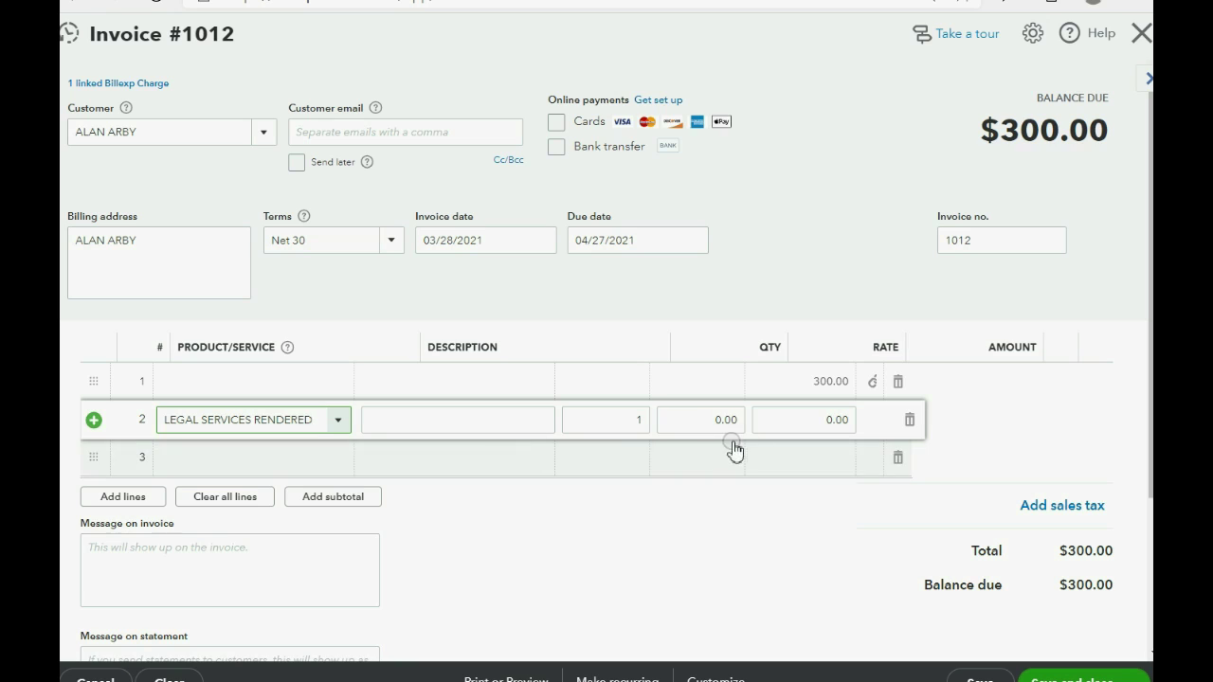
pyautogui.click(784, 424)
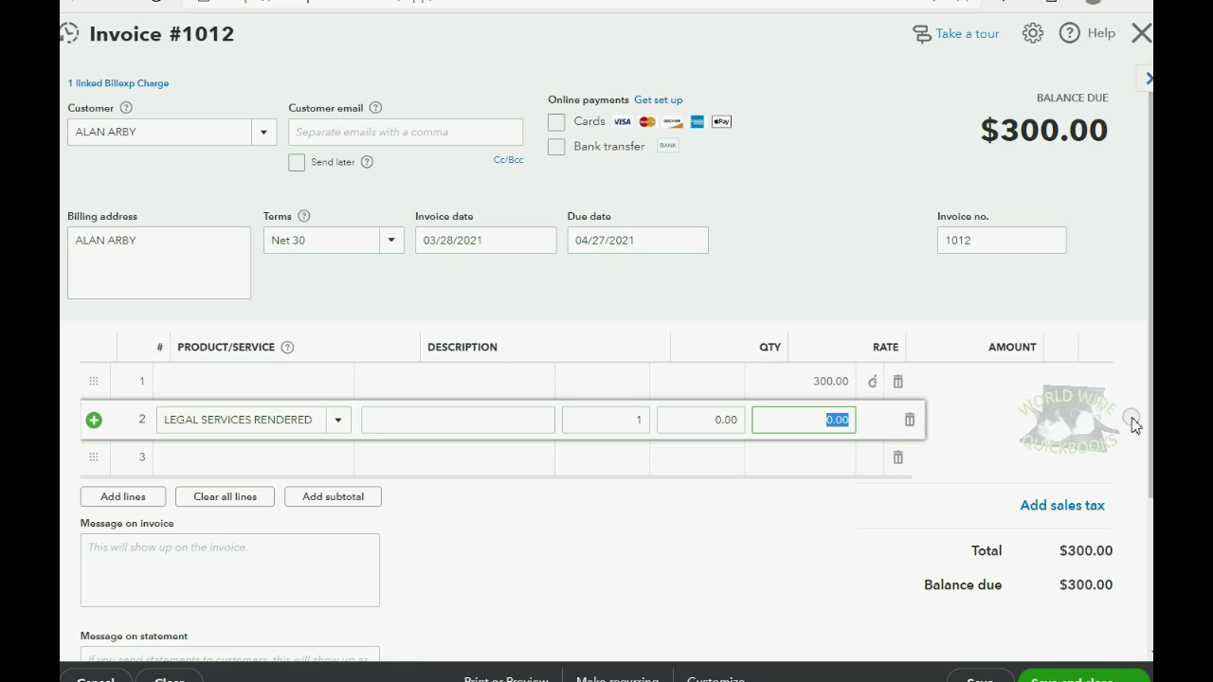
pyautogui.write('1')
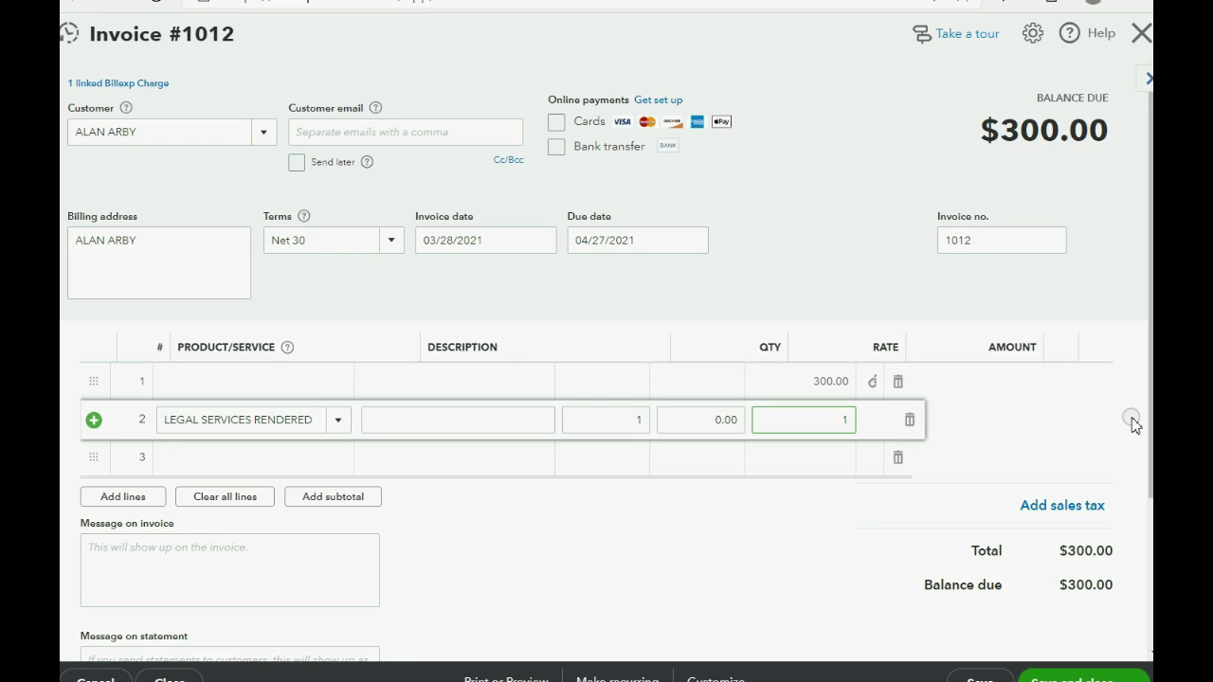
pyautogui.write('500')
pyautogui.press('Tab')
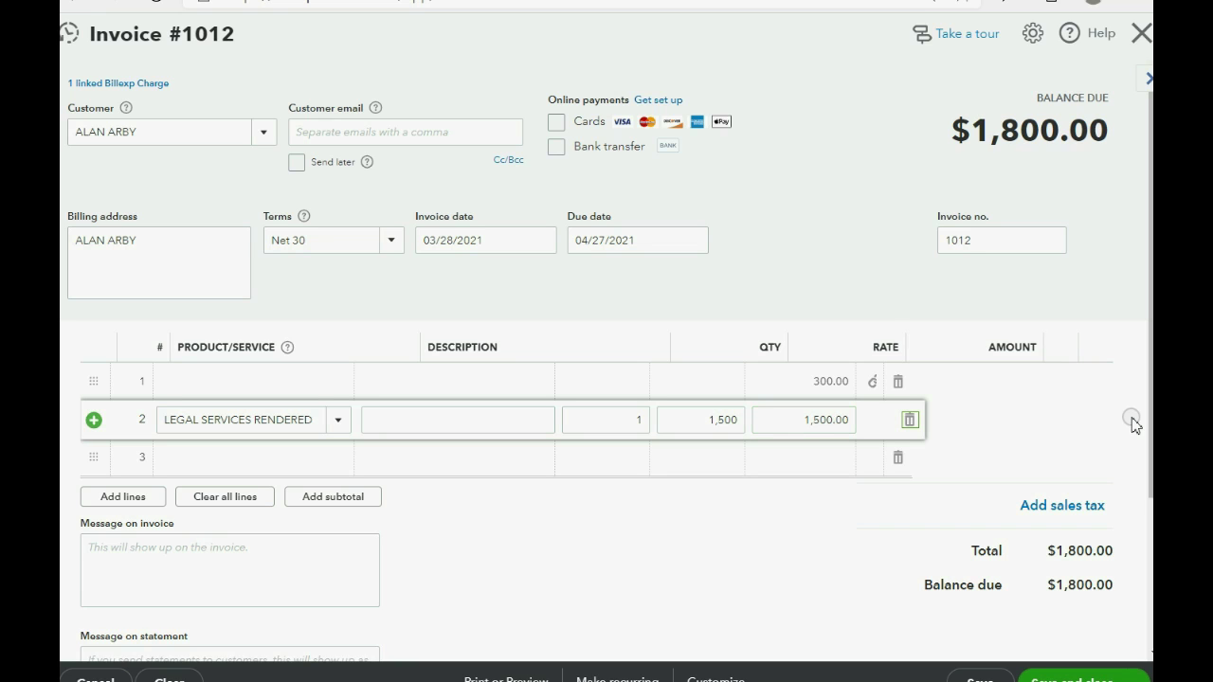
pyautogui.click(1069, 678)
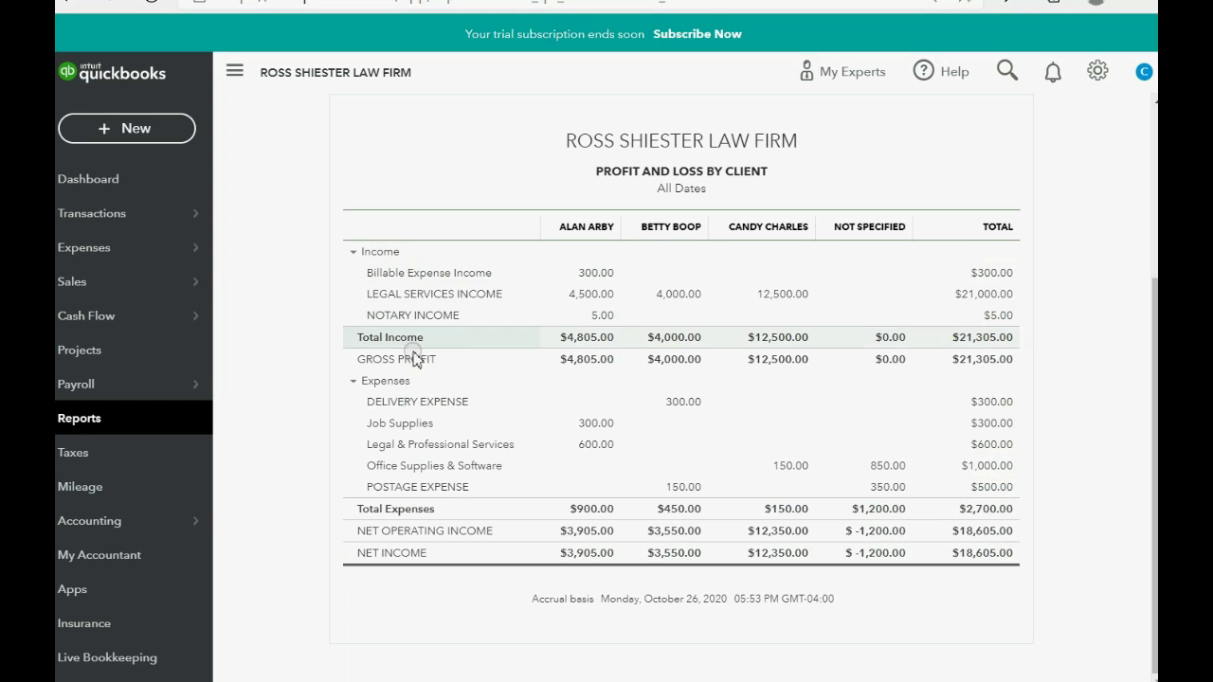
# Step: Open the custom Unbilled Charges report to check for remaining unbilled charges
pyautogui.click(112, 423)
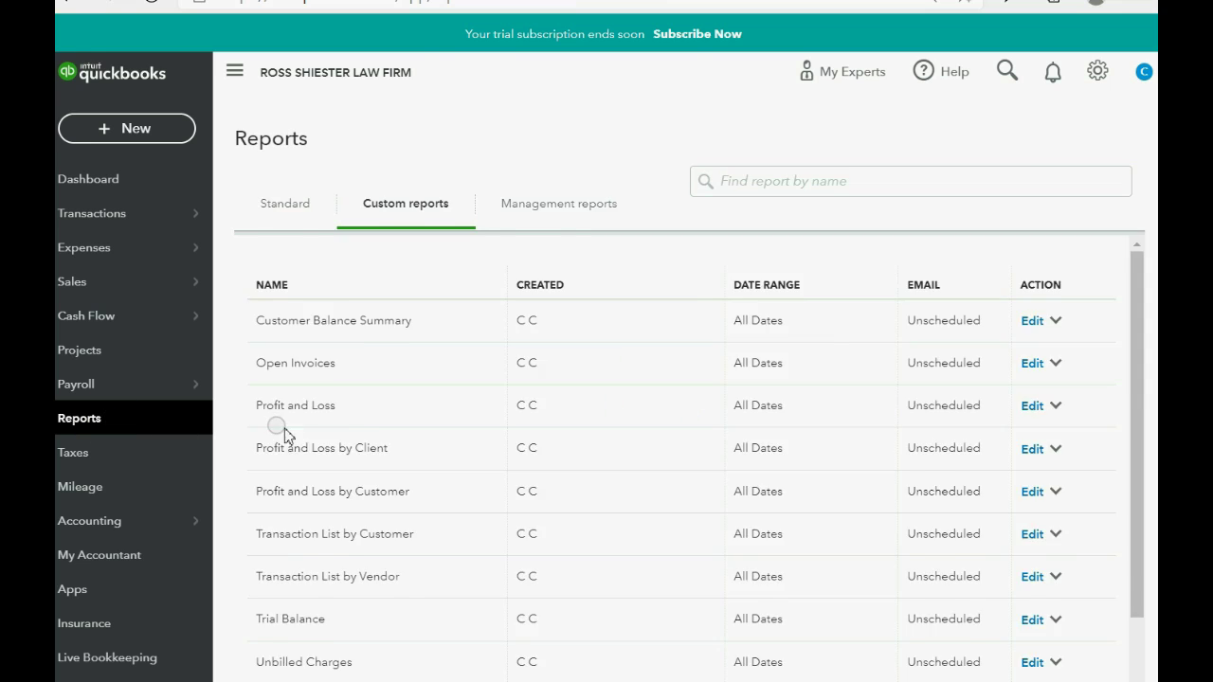
pyautogui.scroll(-3, 322, 434)
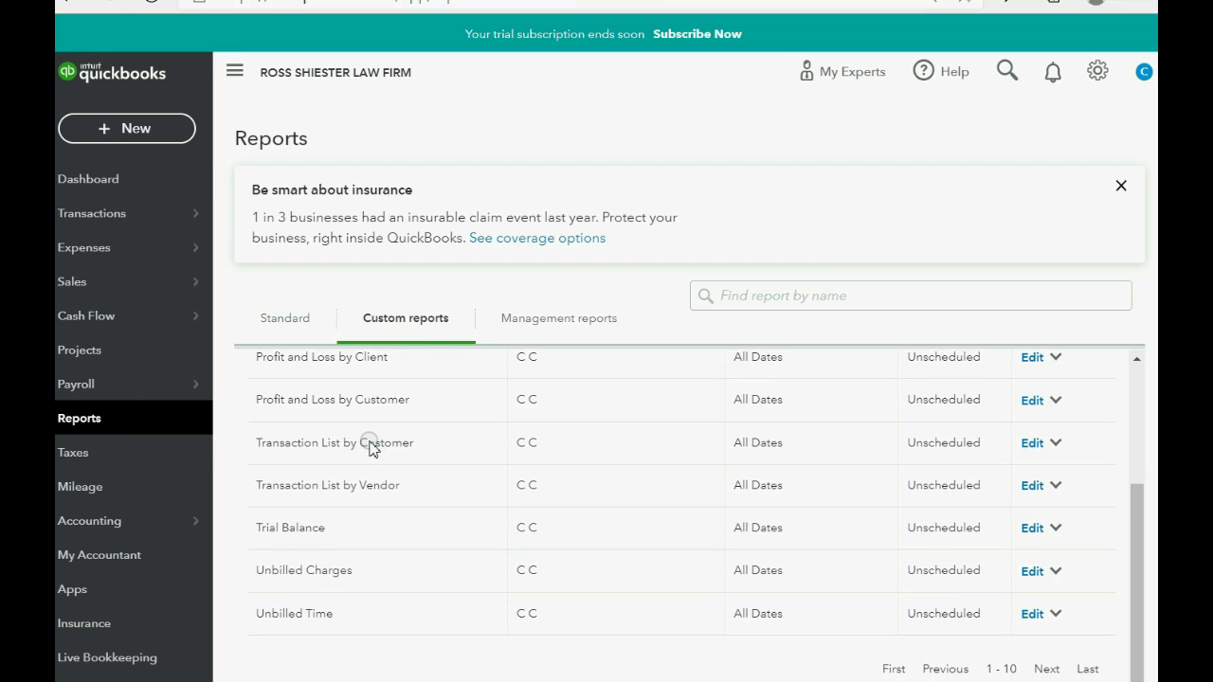
pyautogui.click(303, 566)
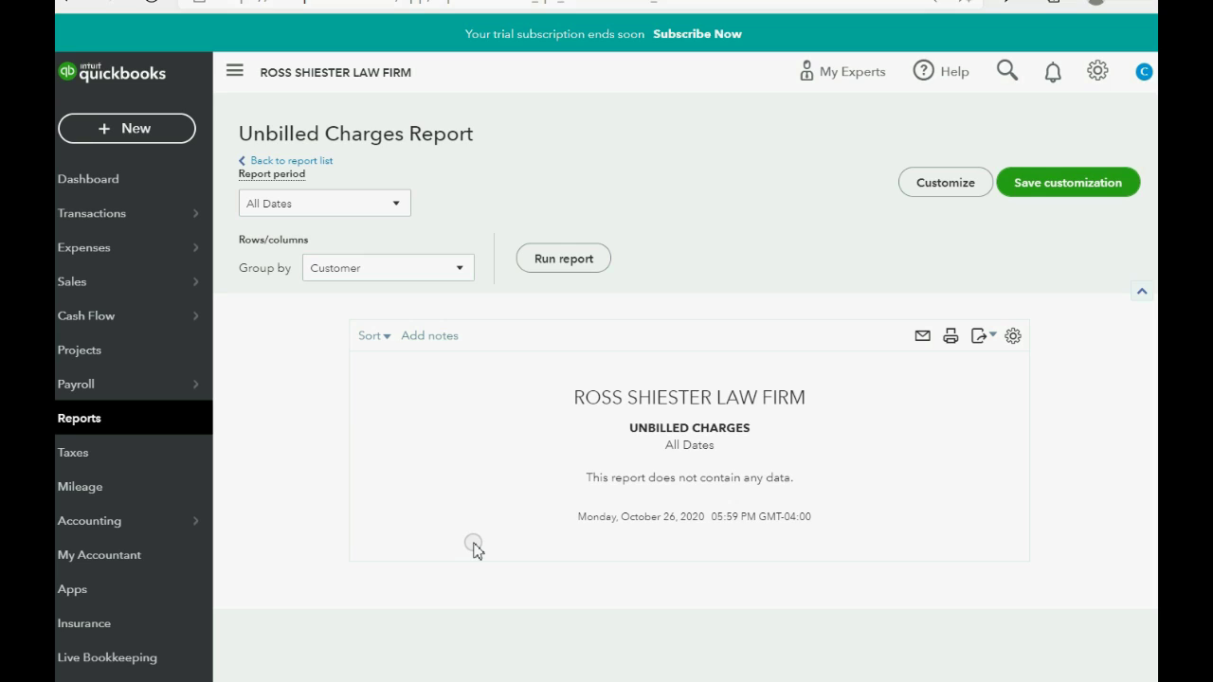